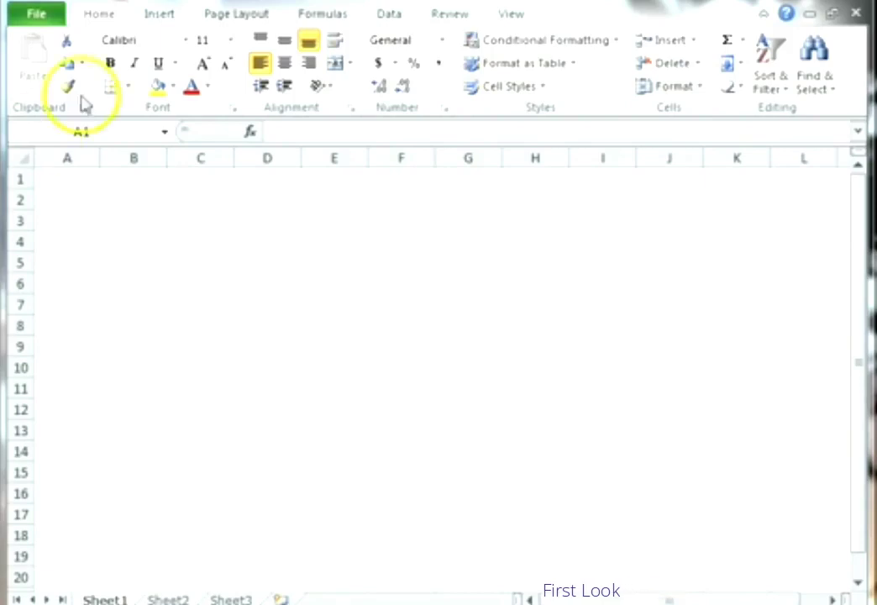
# Enter the title GENERAL JOURNAL in cell A1, briefly resizing column A
pyautogui.click(58, 177)
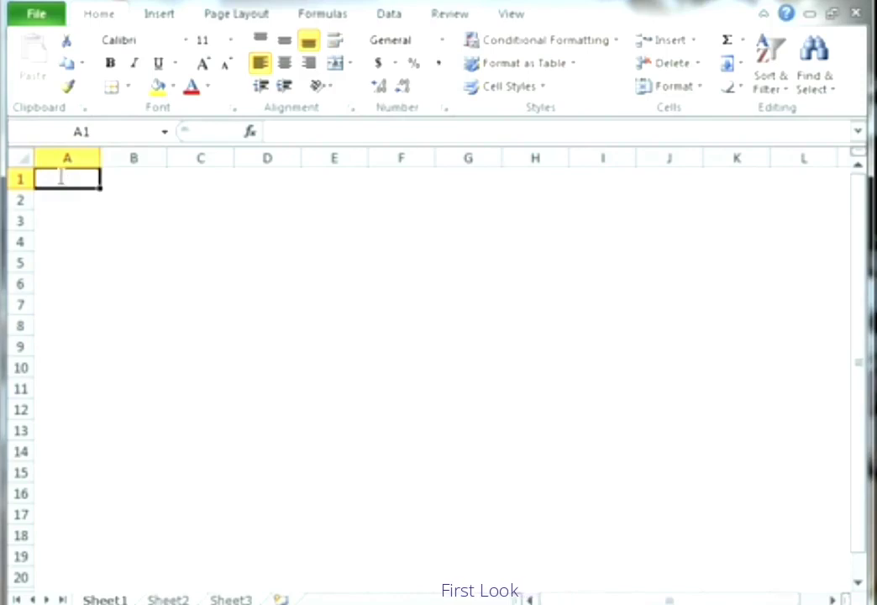
pyautogui.write('GENE')
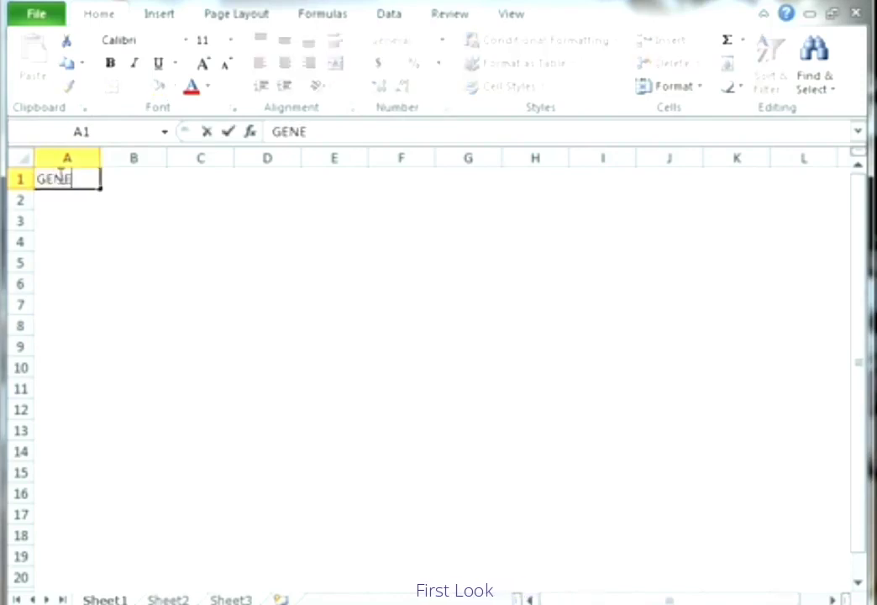
pyautogui.write('RAL')
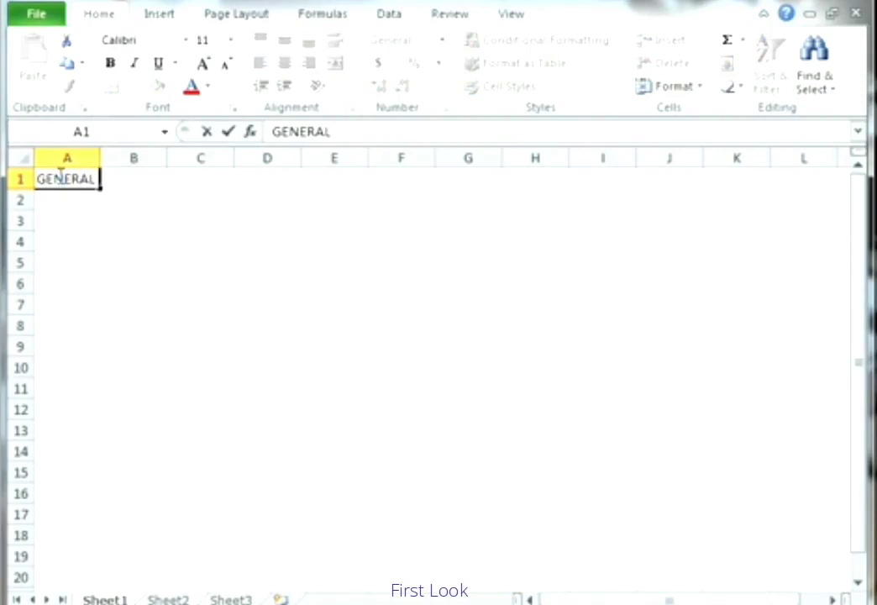
pyautogui.write(' JOURN')
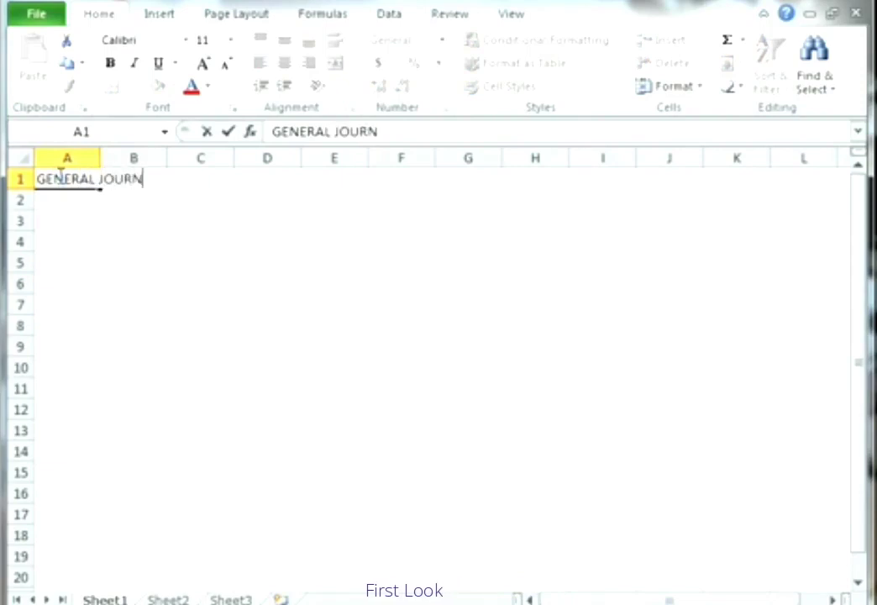
pyautogui.write('AL')
pyautogui.press('Return')
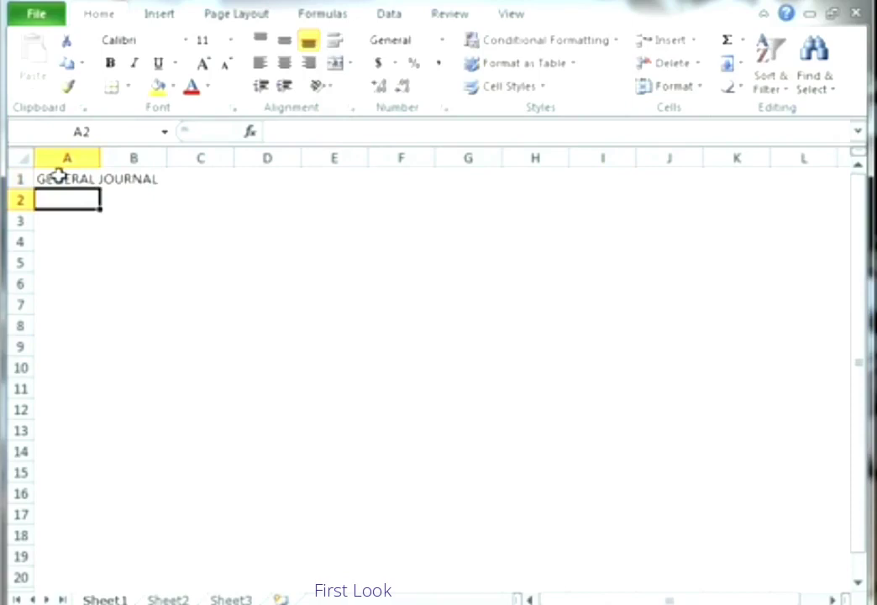
pyautogui.click(61, 174)
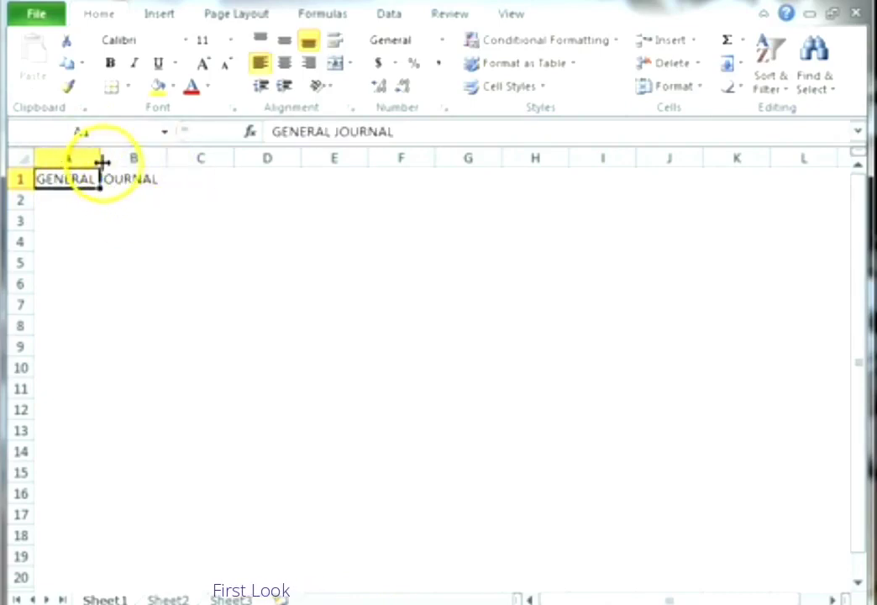
pyautogui.moveTo(102, 160)
pyautogui.mouseDown()
pyautogui.moveTo(160, 162)
pyautogui.moveTo(97, 159)
pyautogui.mouseUp()
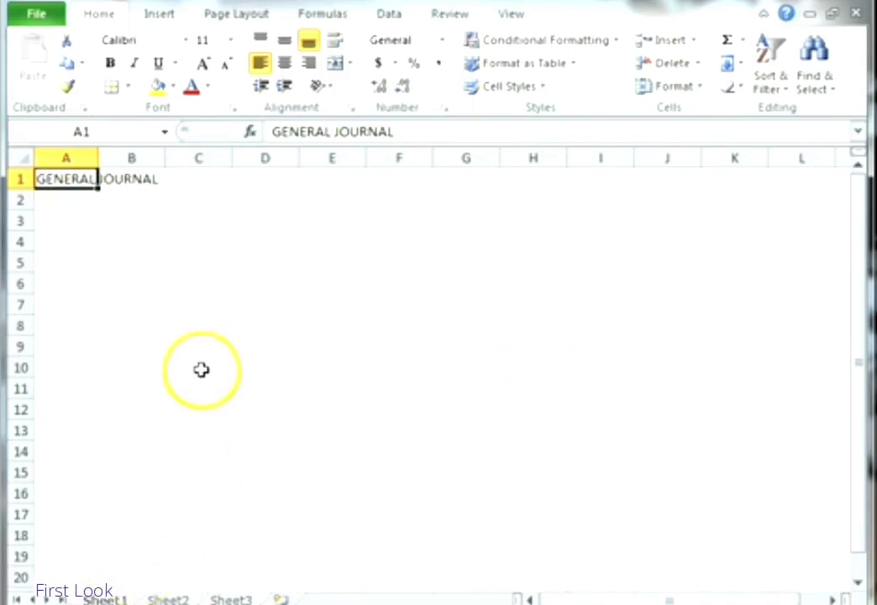
# Enter the heading DATE in cell B2
pyautogui.click(147, 202)
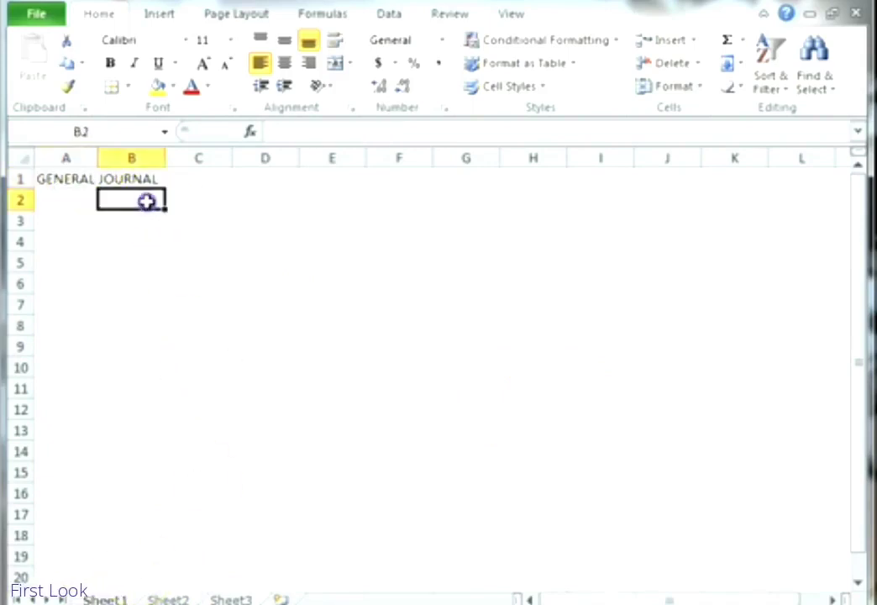
pyautogui.write('DAT')
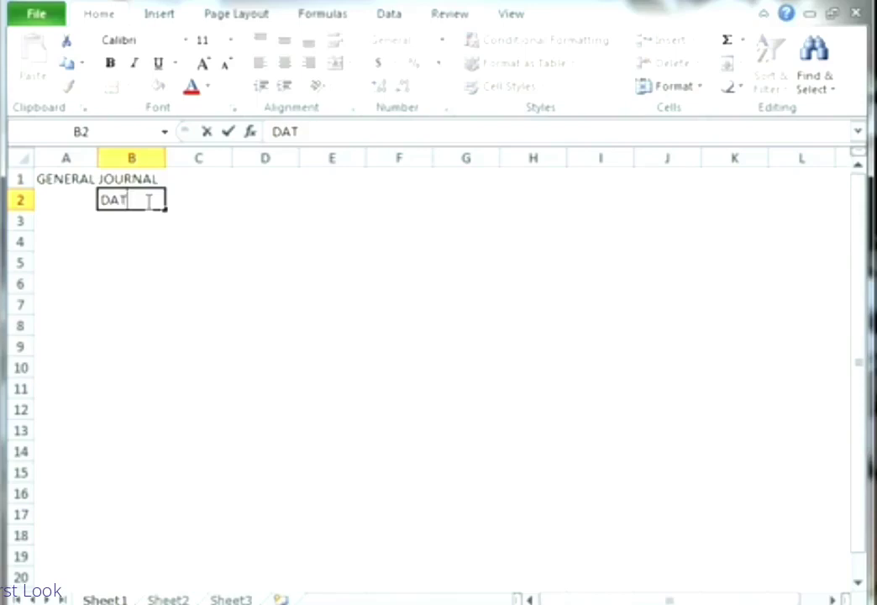
pyautogui.write('E')
pyautogui.press('Return')
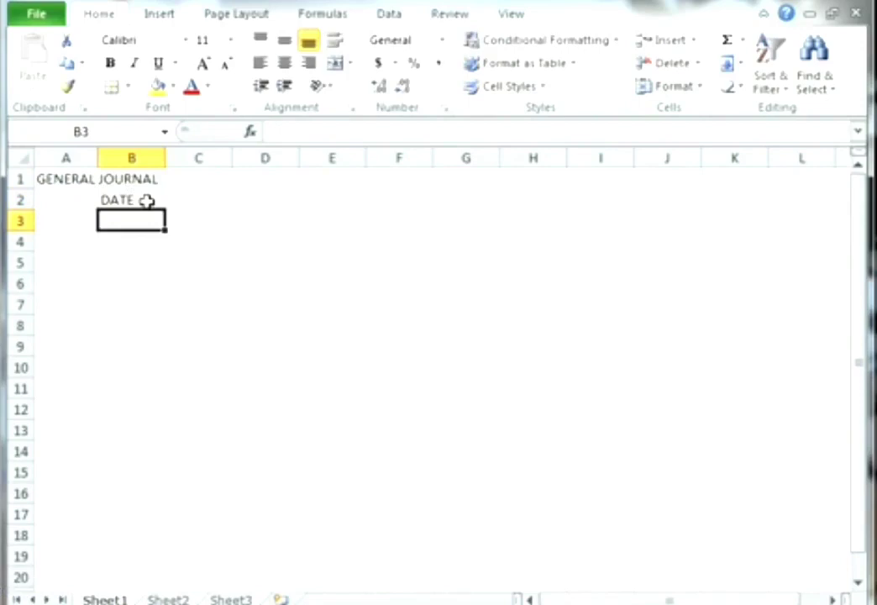
# Enter the numbers 1 and 2 in cells A3 and A4
pyautogui.press('Left')
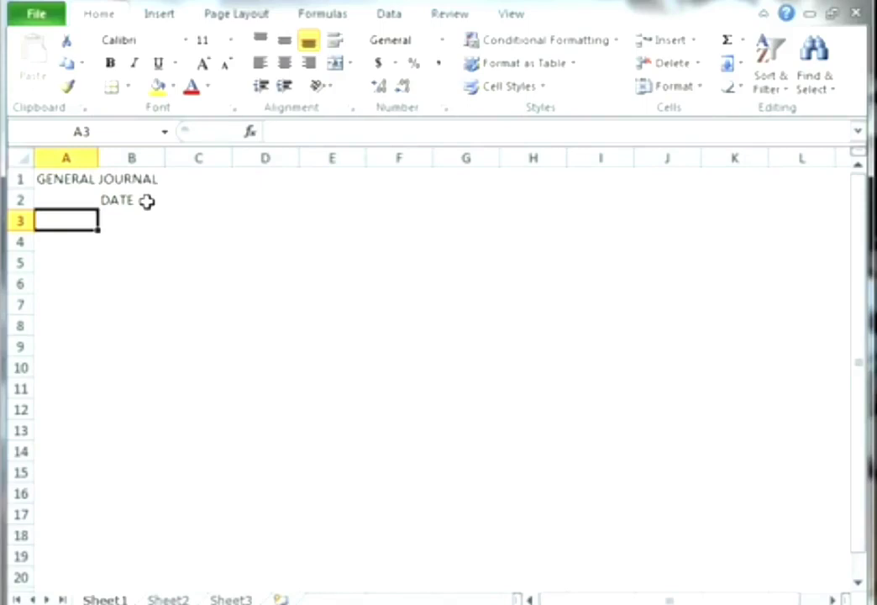
pyautogui.write('1')
pyautogui.press('Return')
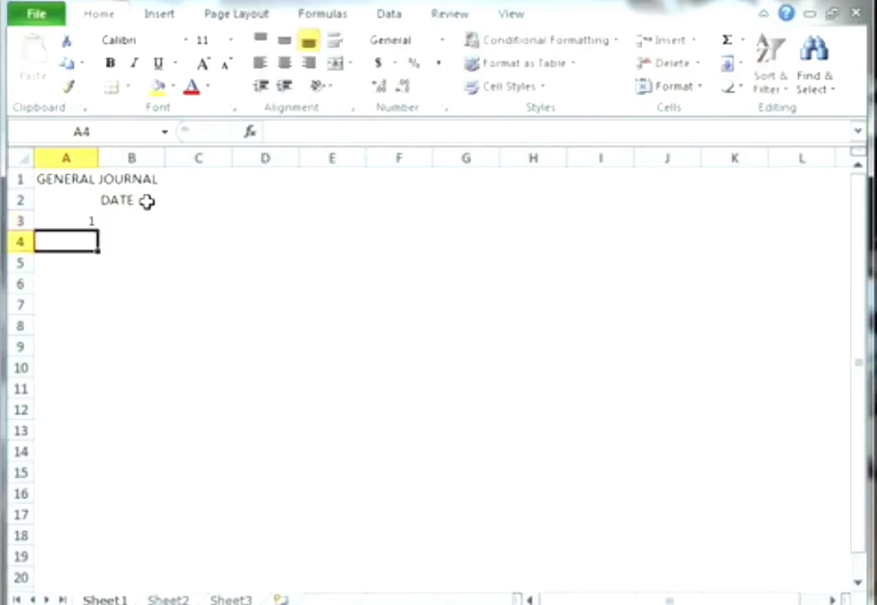
pyautogui.write('2')
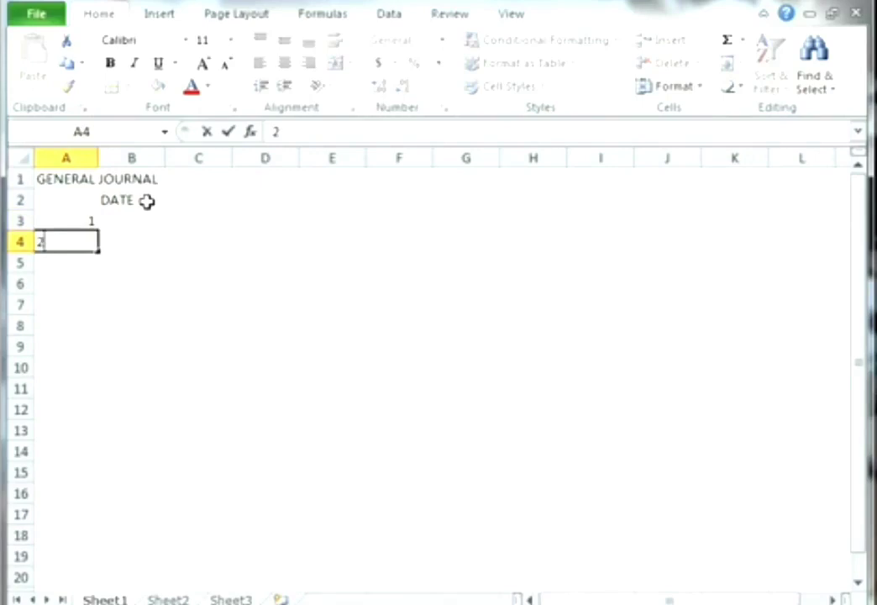
pyautogui.press('Return')
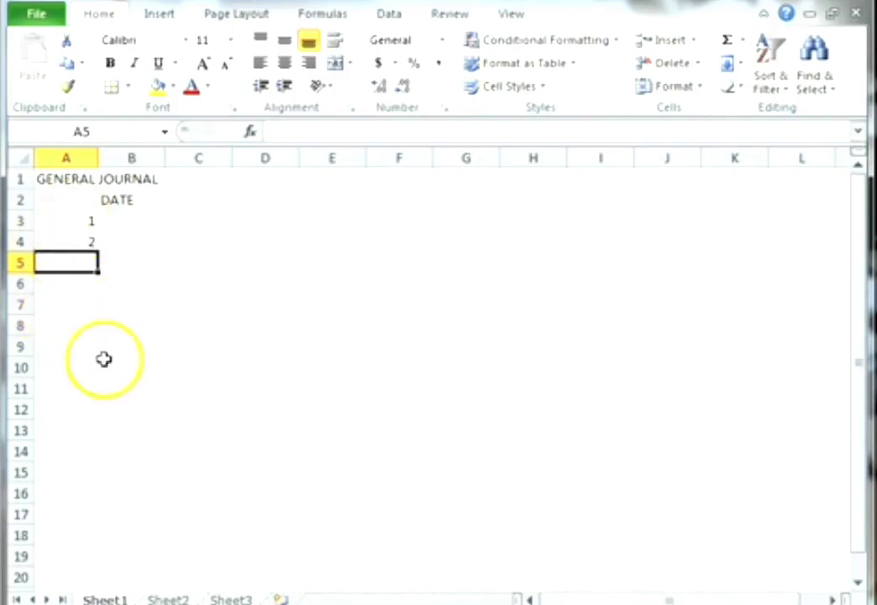
# Auto-fill the A3:A4 pattern down to row 36, numbering 1 to 34
pyautogui.moveTo(69, 219); pyautogui.dragTo(68, 236)
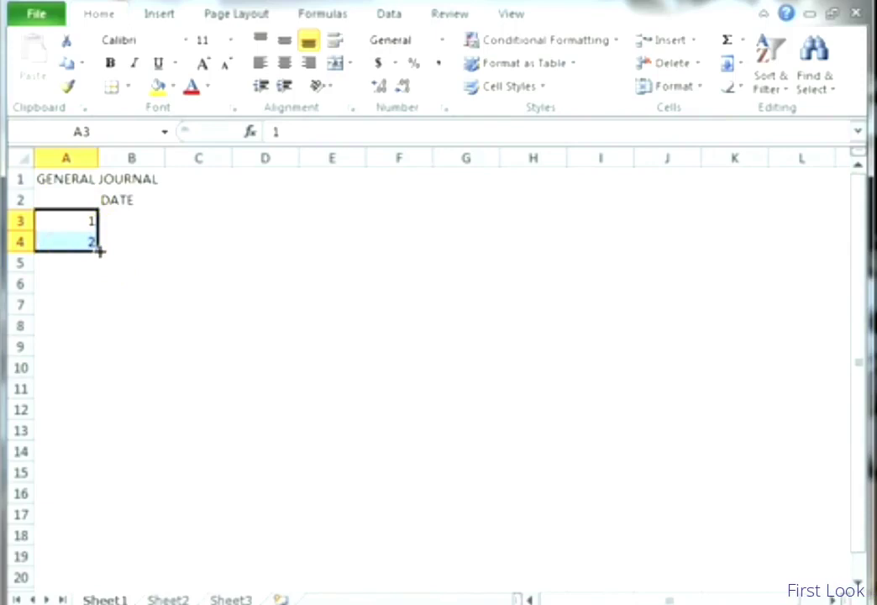
pyautogui.moveTo(99, 250)
pyautogui.mouseDown()
pyautogui.moveTo(90, 476)
pyautogui.moveTo(102, 578)
pyautogui.moveTo(90, 598)
pyautogui.moveTo(99, 598)
pyautogui.moveTo(82, 564)
pyautogui.moveTo(94, 598)
pyautogui.moveTo(100, 556)
pyautogui.moveTo(87, 598)
pyautogui.moveTo(94, 524)
pyautogui.mouseUp()
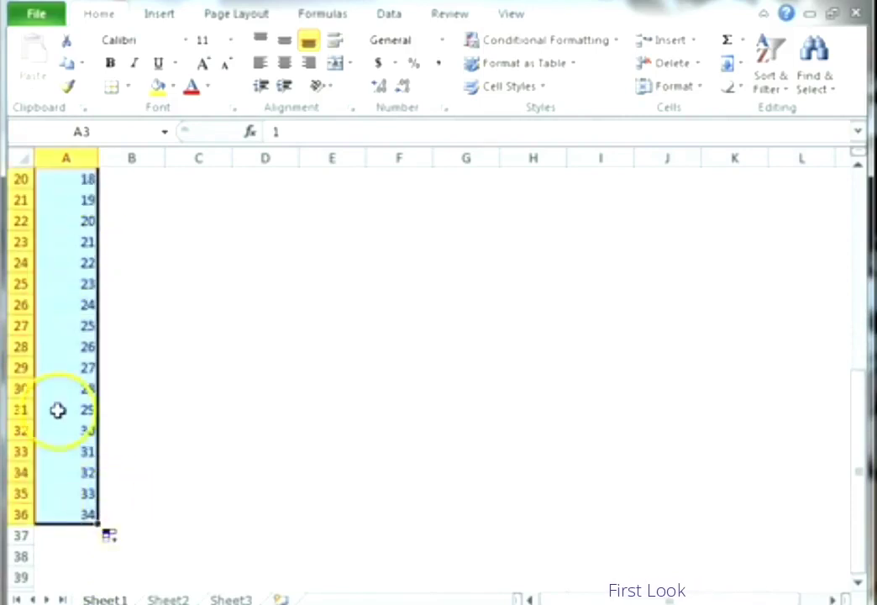
pyautogui.scroll(3, 71, 382)
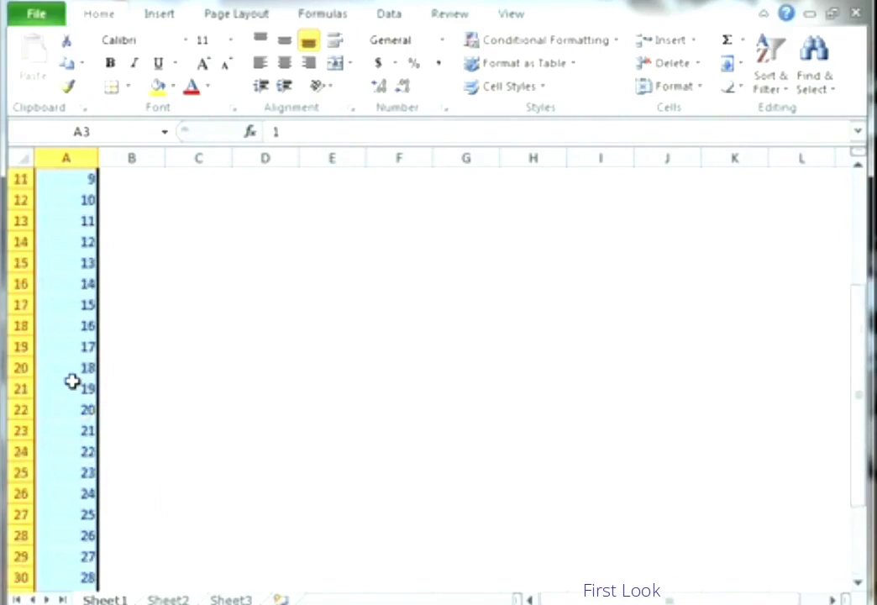
pyautogui.scroll(3, 72, 383)
pyautogui.click(71, 346)
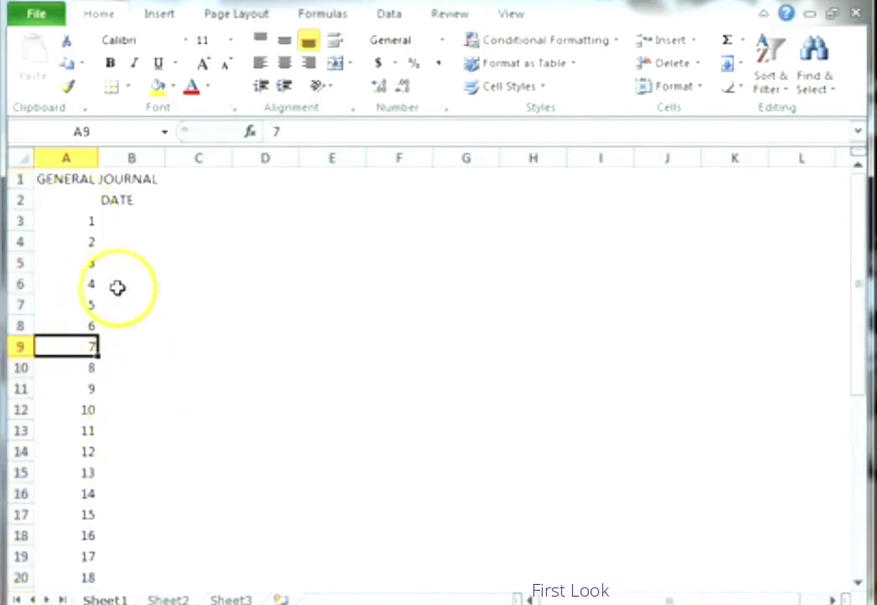
pyautogui.scroll(-2, 112, 274)
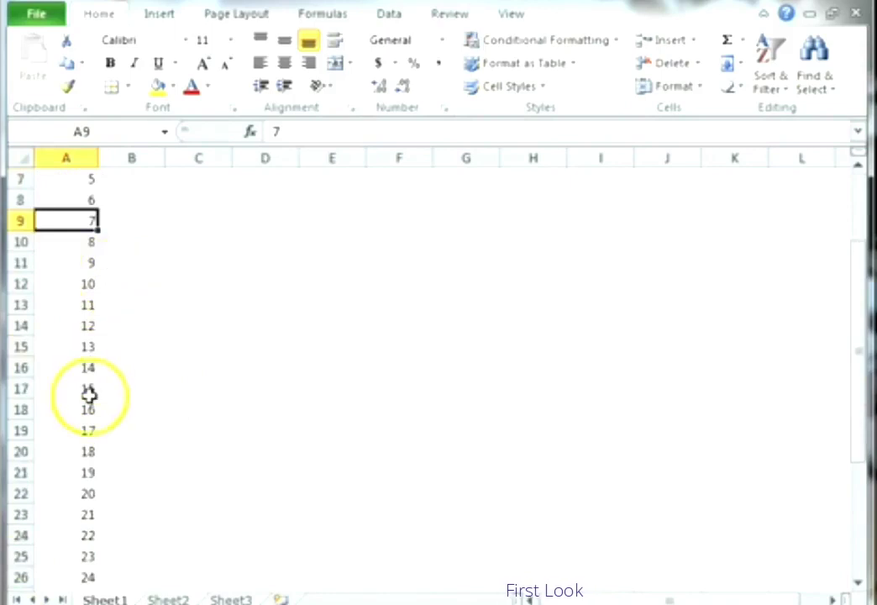
pyautogui.scroll(2, 89, 395)
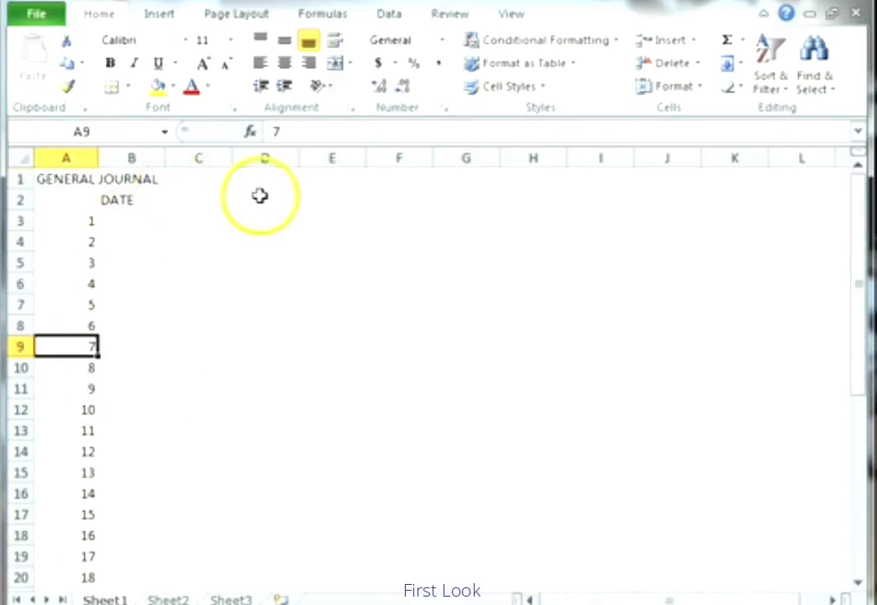
# Enter the heading DESCRIPTION in cell C2
pyautogui.click(216, 202)
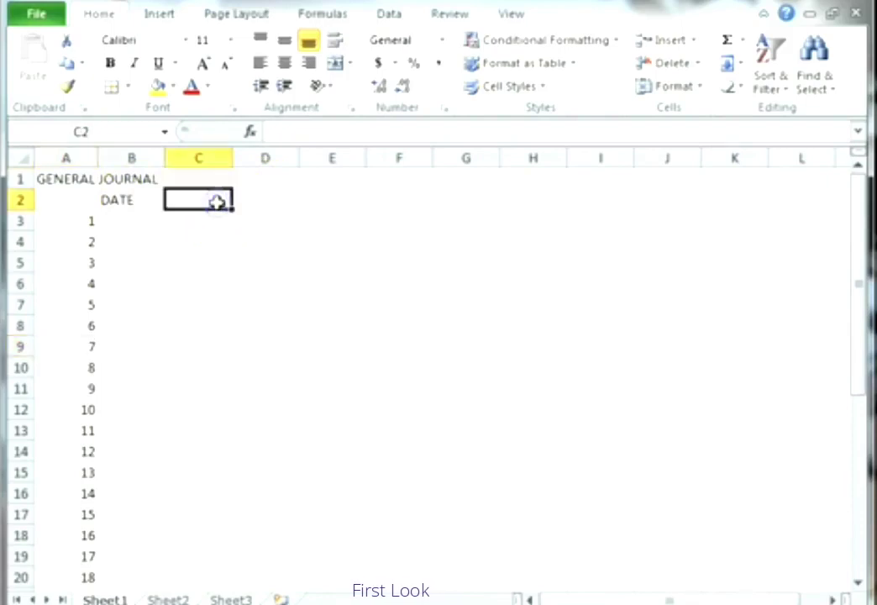
pyautogui.click(270, 202)
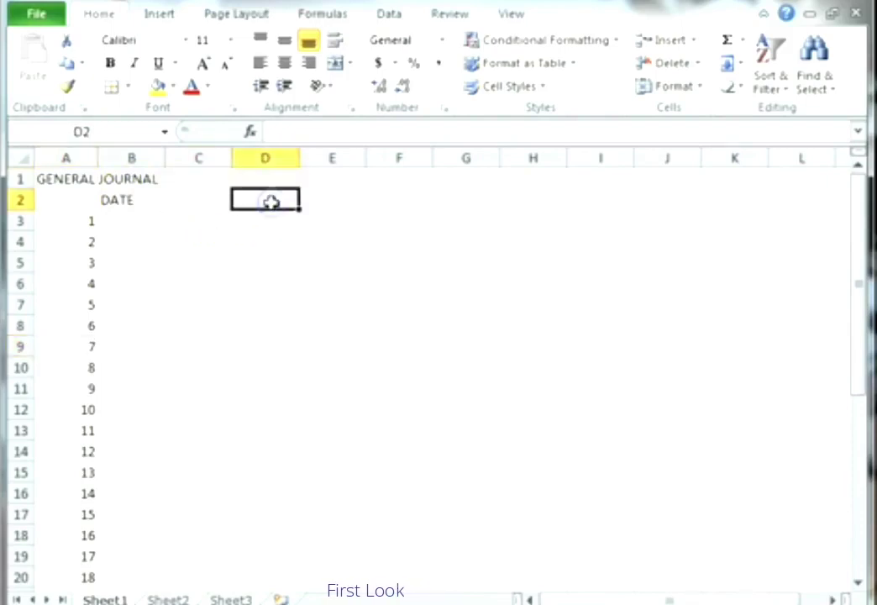
pyautogui.click(319, 200)
pyautogui.click(386, 204)
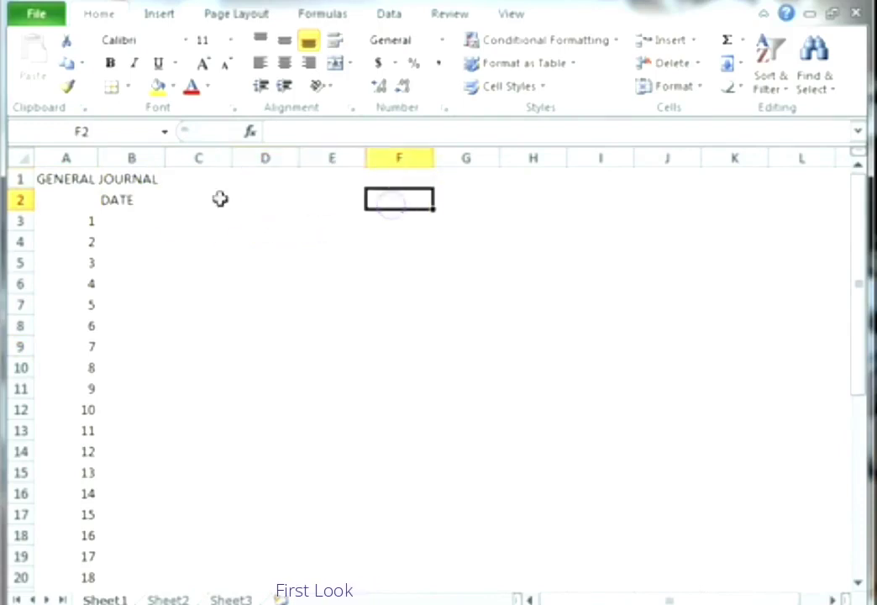
pyautogui.click(195, 202)
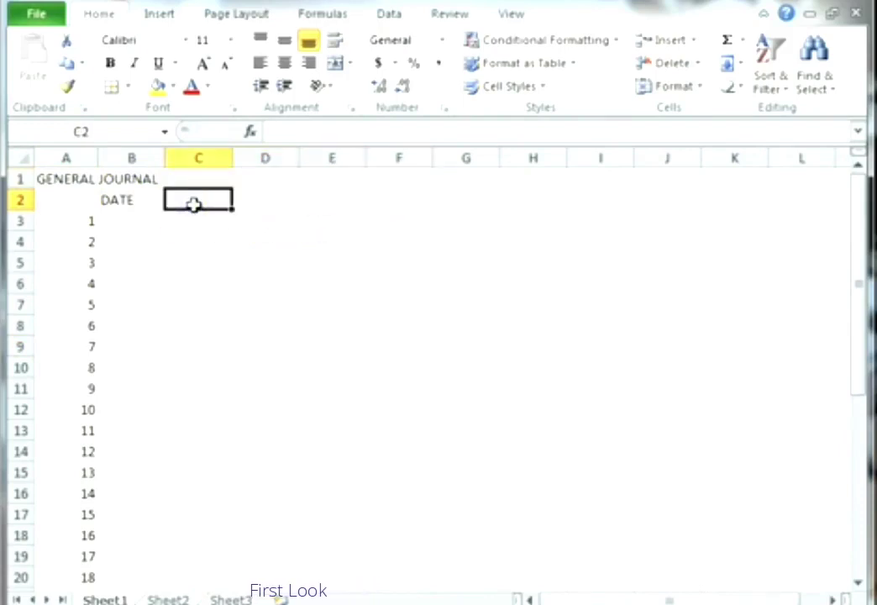
pyautogui.write('DESC')
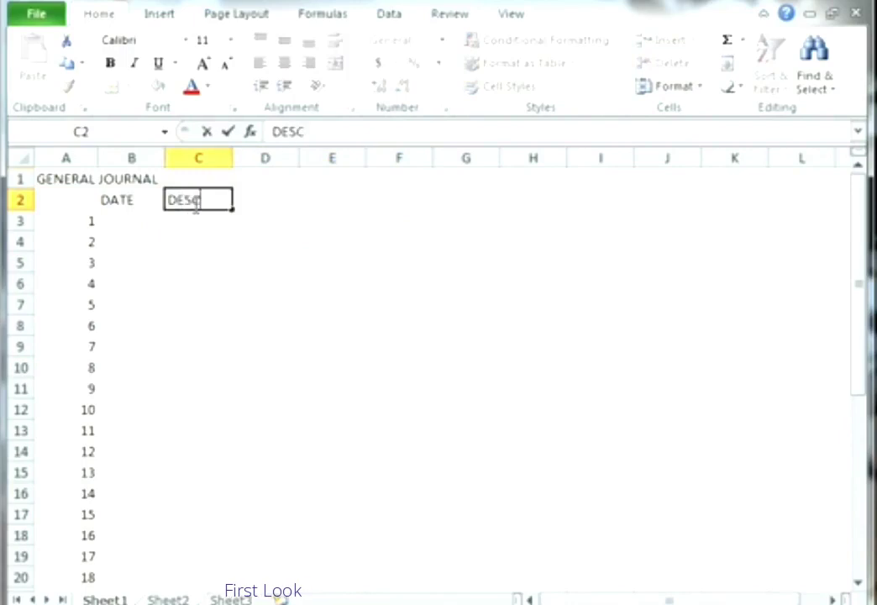
pyautogui.write('RIPTION')
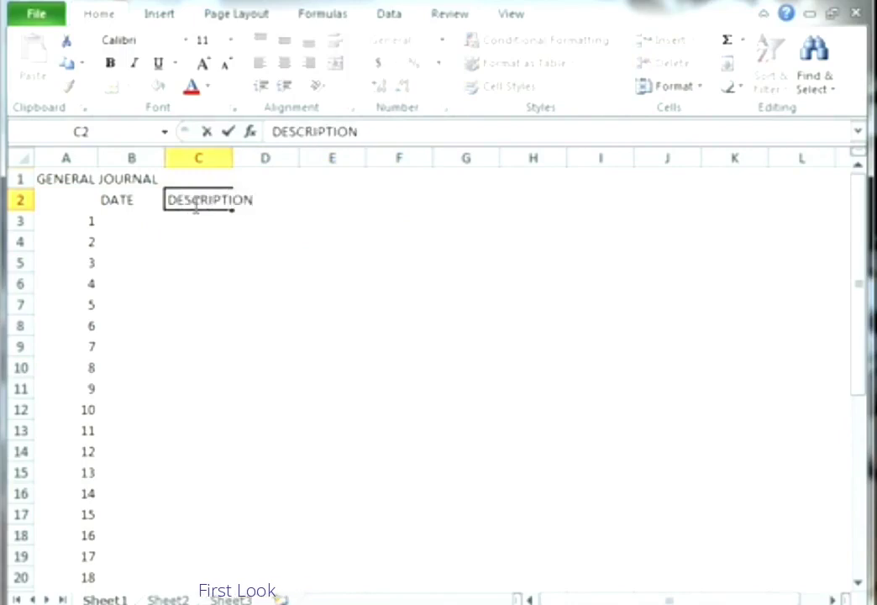
pyautogui.press('Tab')
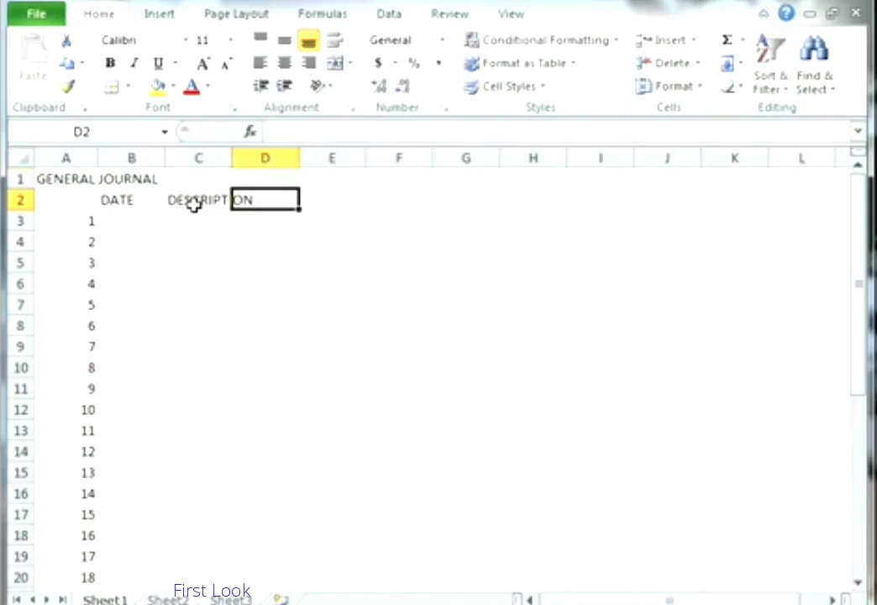
# Enter POST REF., DEBIT and CREDIT in D2, E2 and F2, correcting the CREDIT typo
pyautogui.write('POS')
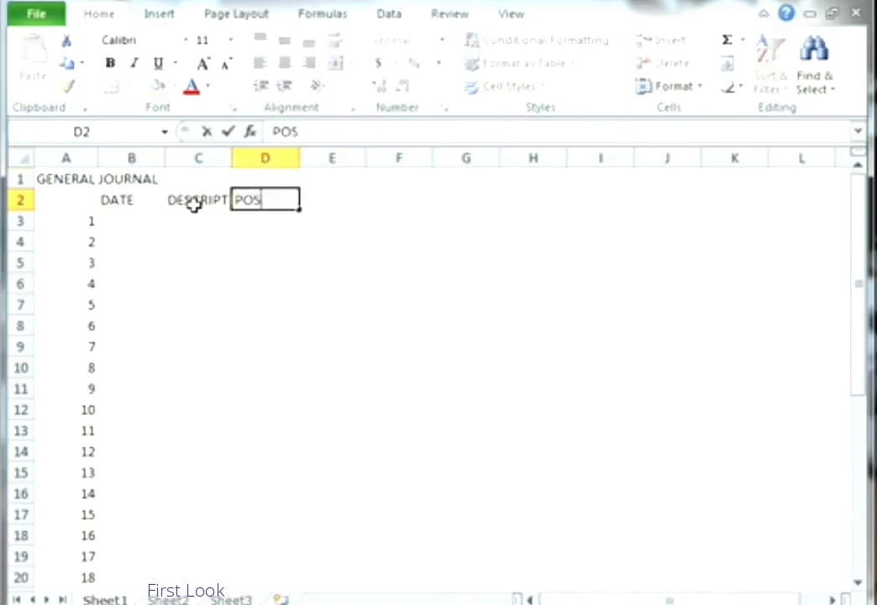
pyautogui.write('T')
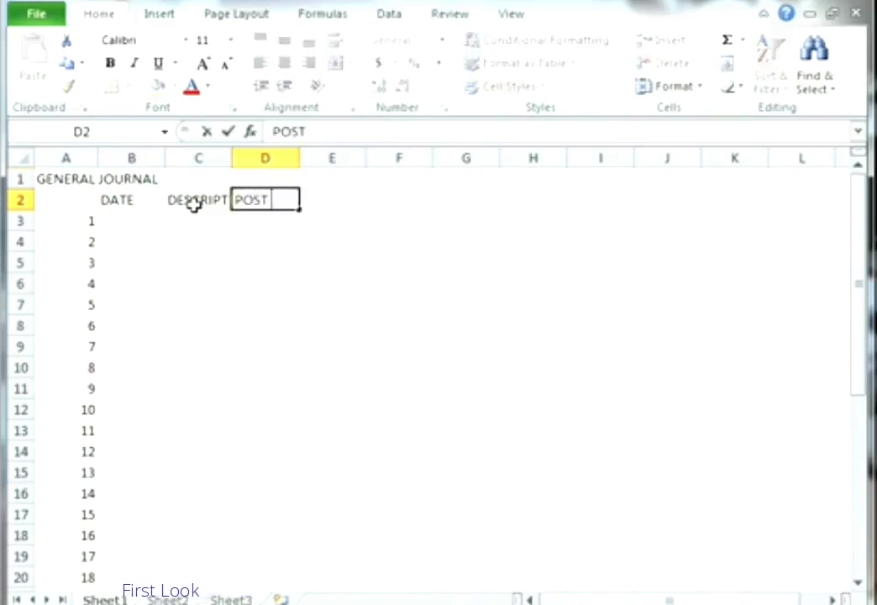
pyautogui.write(' REF')
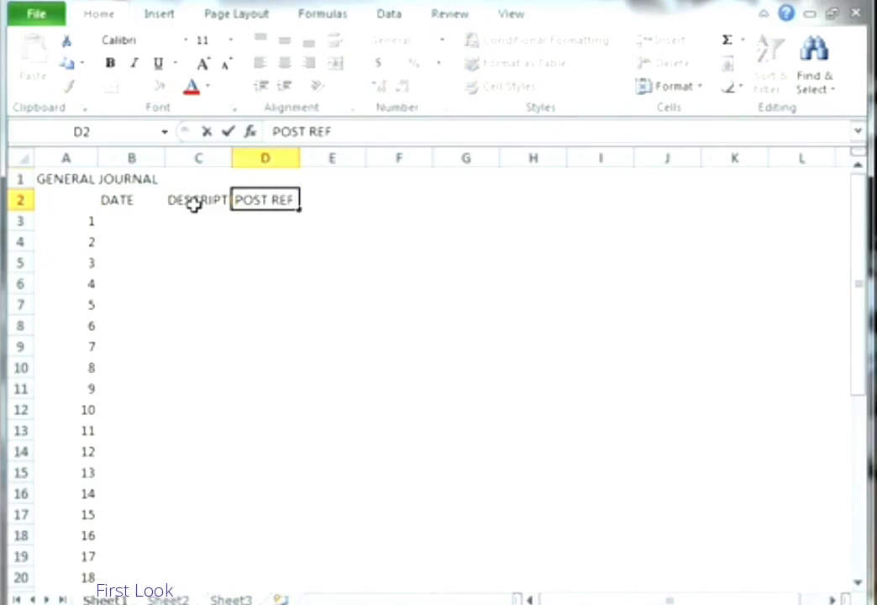
pyautogui.write('.')
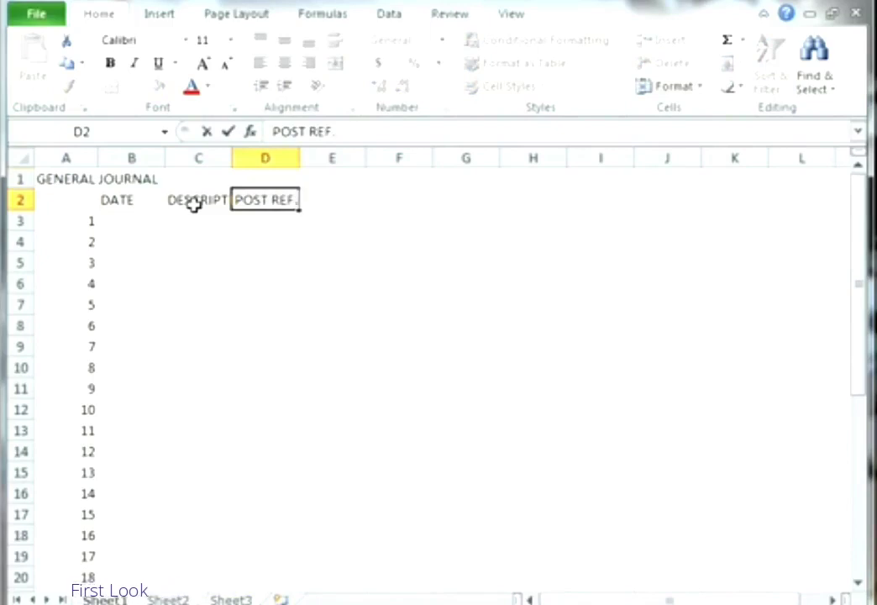
pyautogui.press('Tab')
pyautogui.write('DEB')
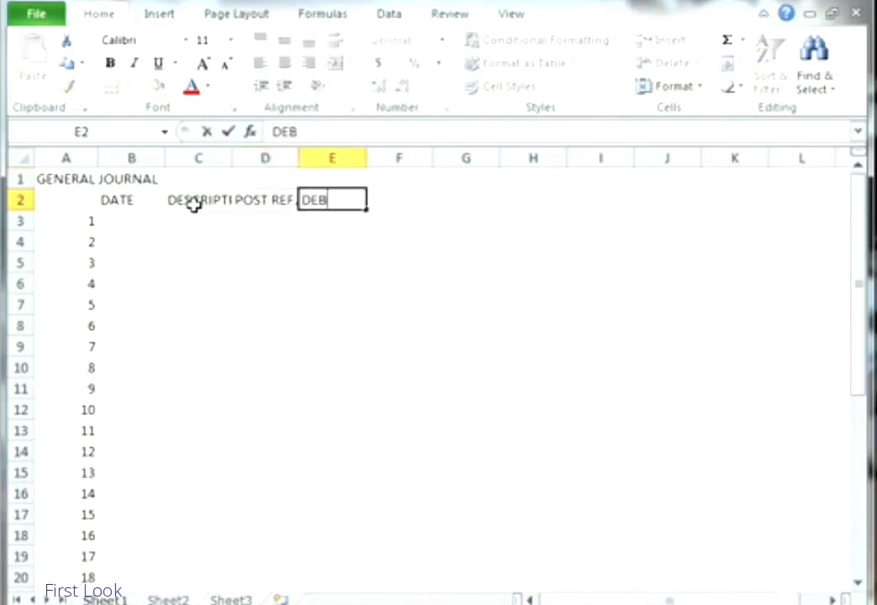
pyautogui.write('IT')
pyautogui.press('Tab')
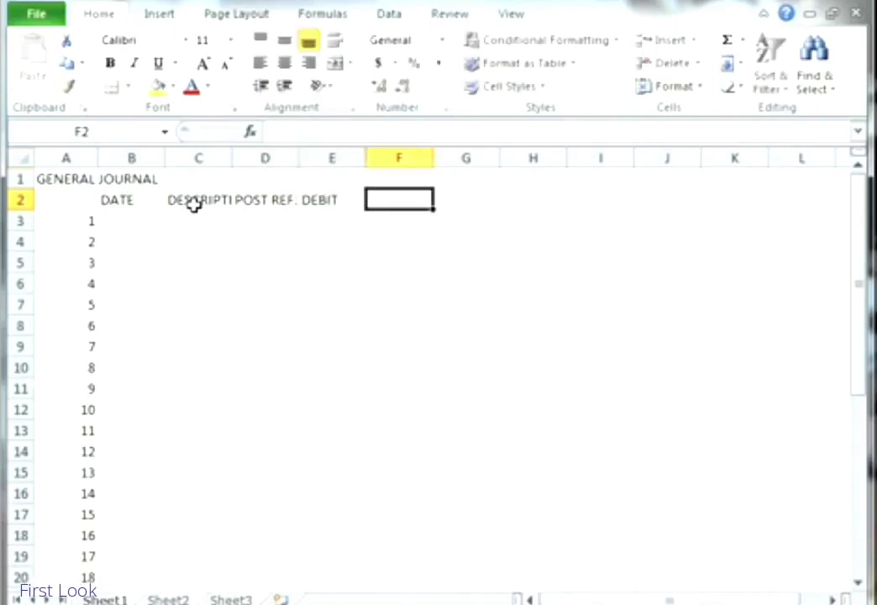
pyautogui.write('CRECIT')
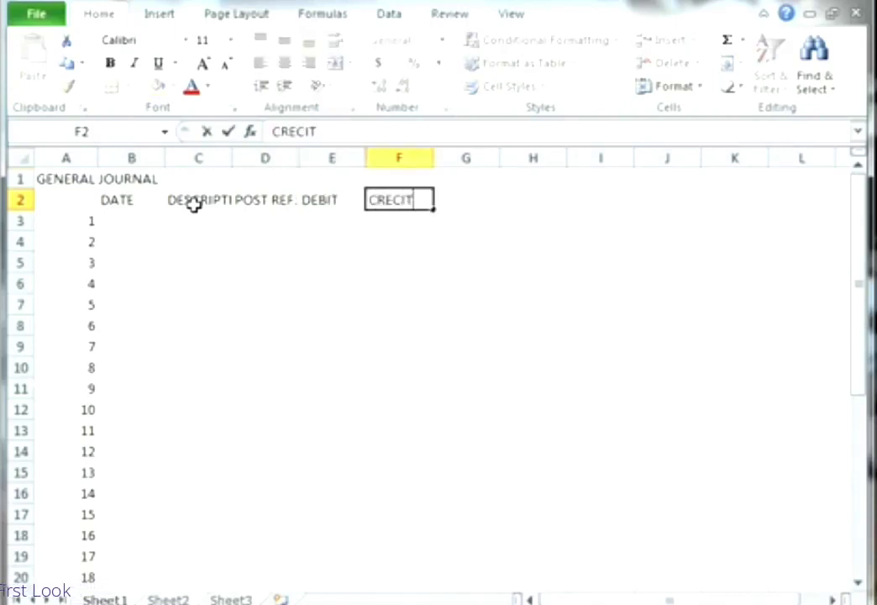
pyautogui.press('BackSpace')
pyautogui.press('BackSpace')
pyautogui.press('BackSpace')
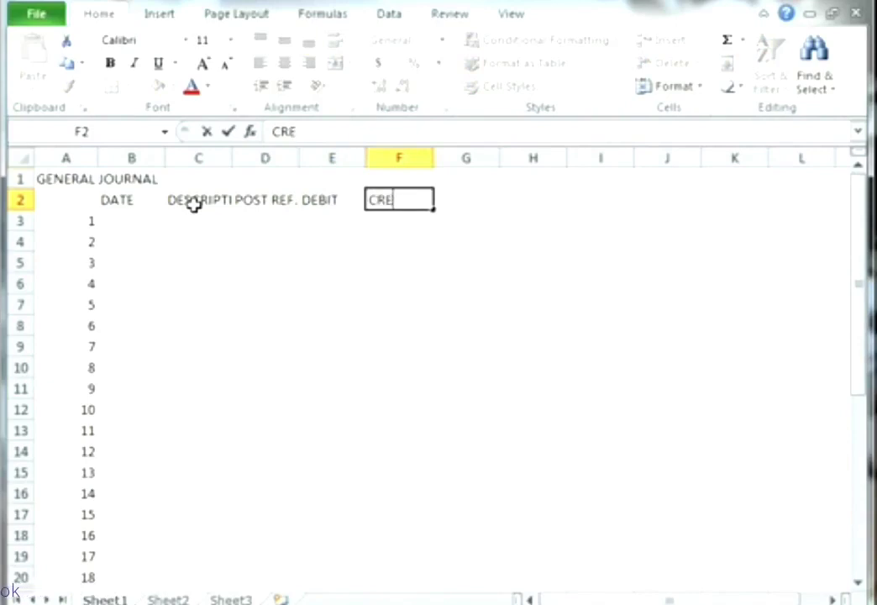
pyautogui.press('Return')
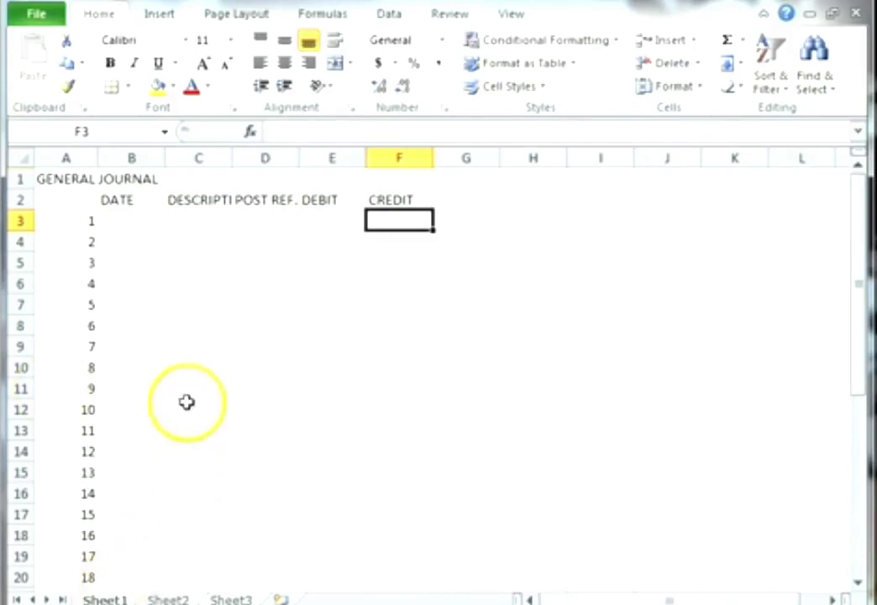
pyautogui.click(211, 204)
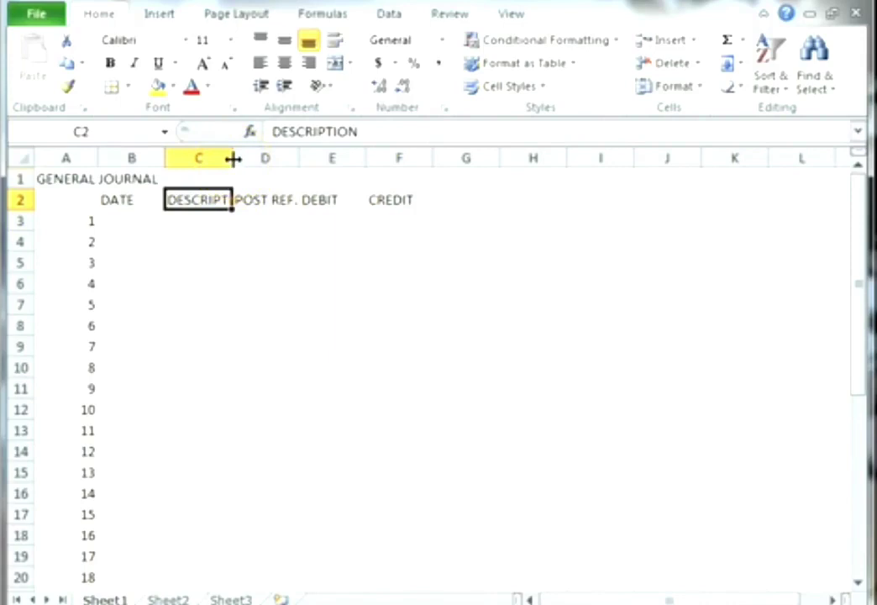
# Widen column C to fit DESCRIPTION, then widen DEBIT and CREDIT columns E and F
pyautogui.moveTo(232, 159); pyautogui.dragTo(233, 160)
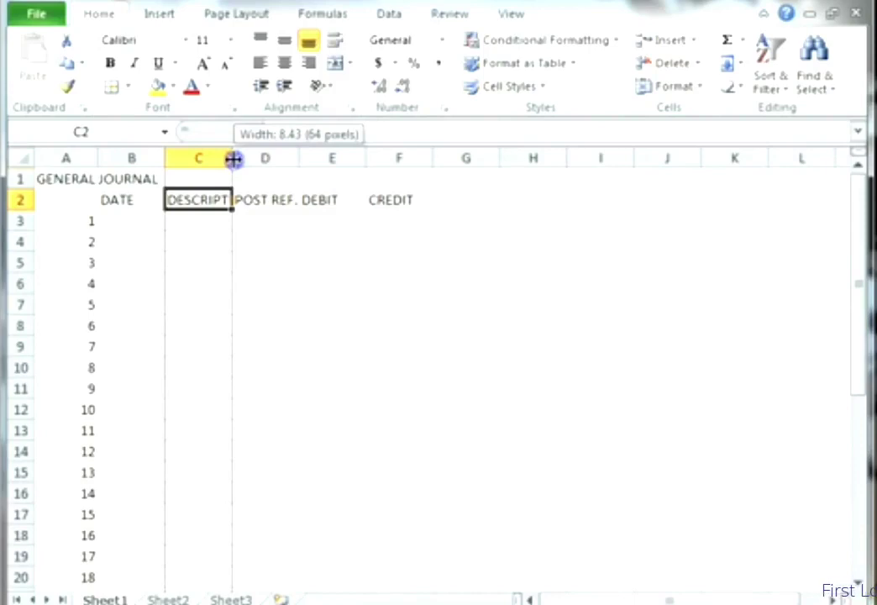
pyautogui.moveTo(234, 160); pyautogui.dragTo(407, 147)
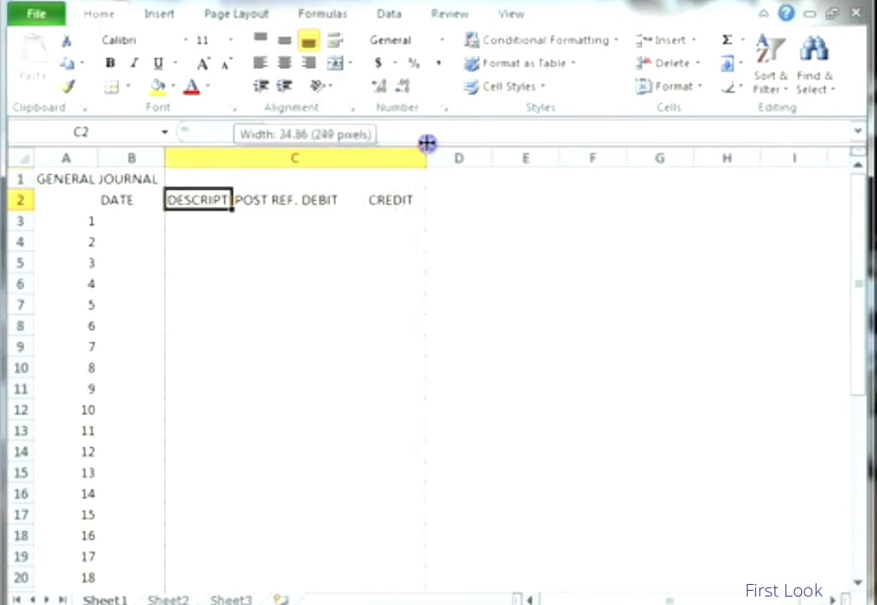
pyautogui.moveTo(406, 148); pyautogui.dragTo(503, 139)
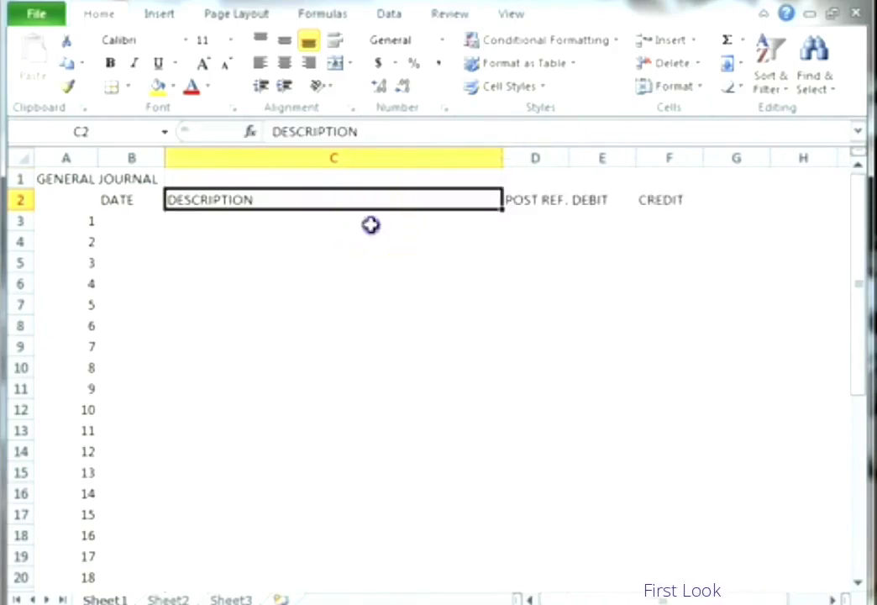
pyautogui.click(371, 225)
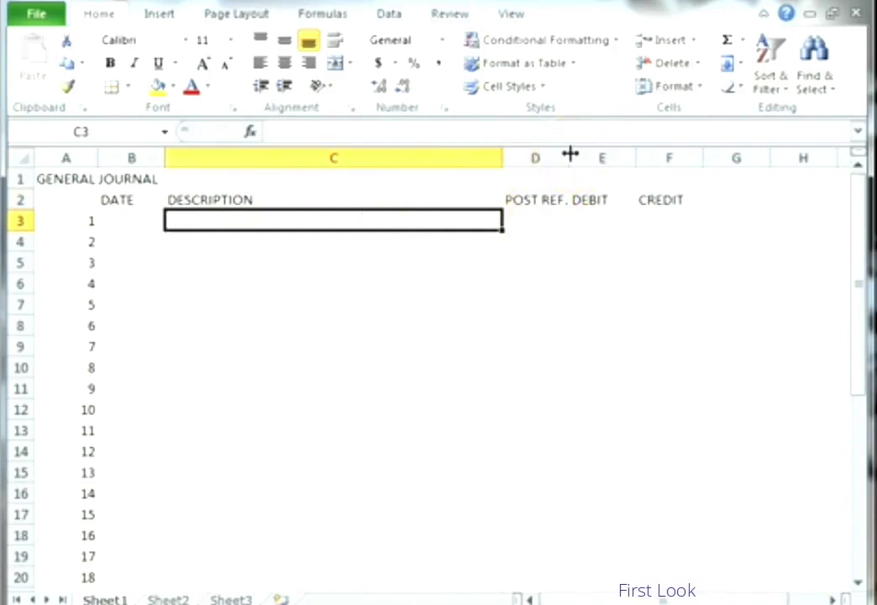
pyautogui.moveTo(636, 157); pyautogui.dragTo(685, 157)
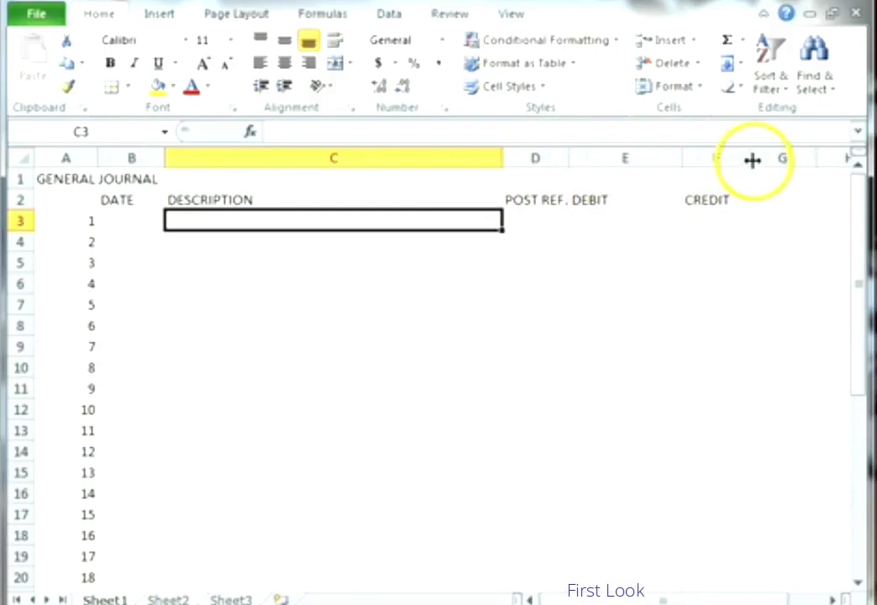
pyautogui.moveTo(752, 159); pyautogui.dragTo(805, 161)
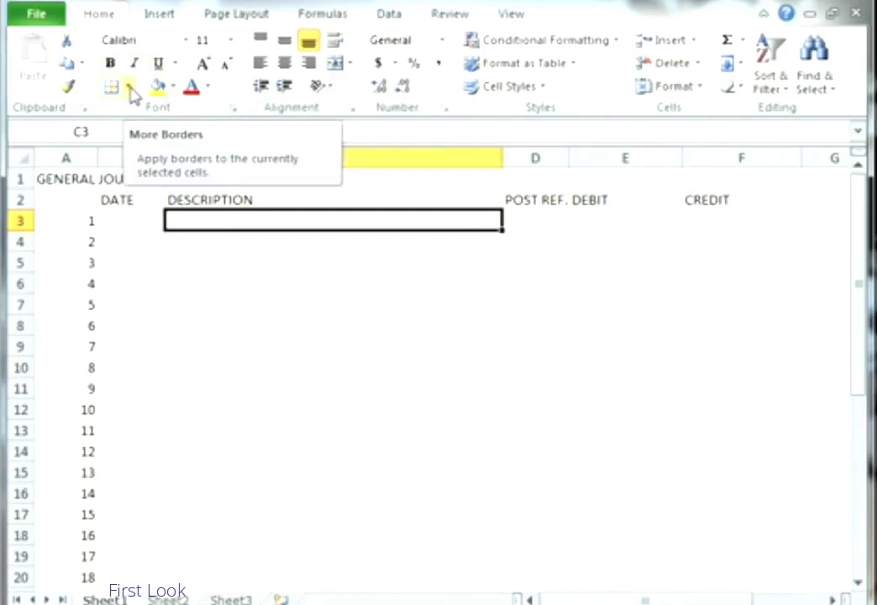
# Choose a line style from the Borders dropdown to switch on Draw Border mode
pyautogui.click(130, 88)
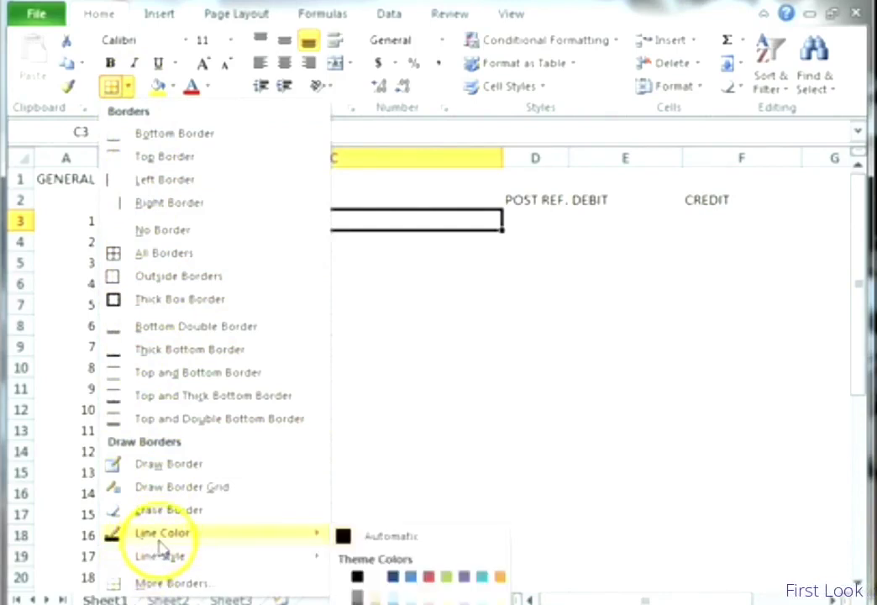
pyautogui.moveTo(168, 556)
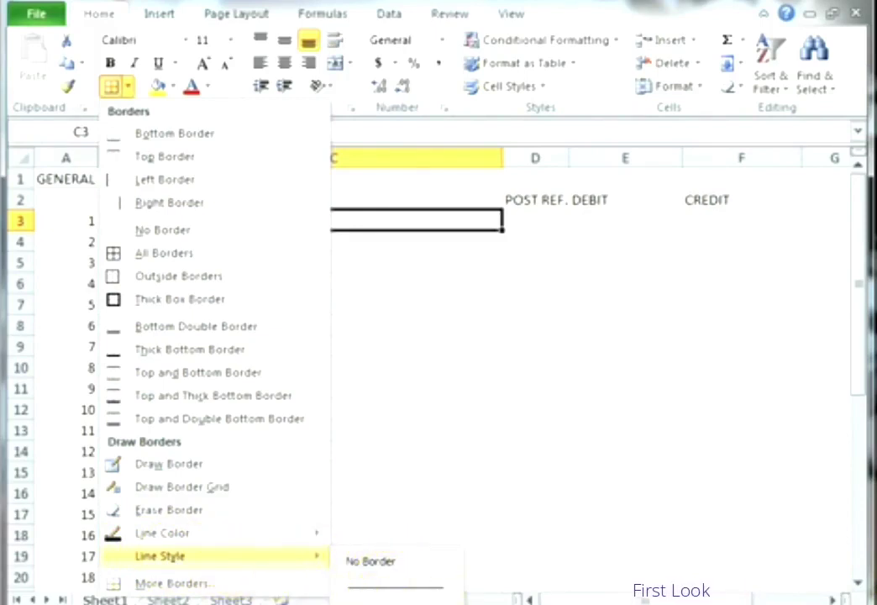
pyautogui.click(395, 588)
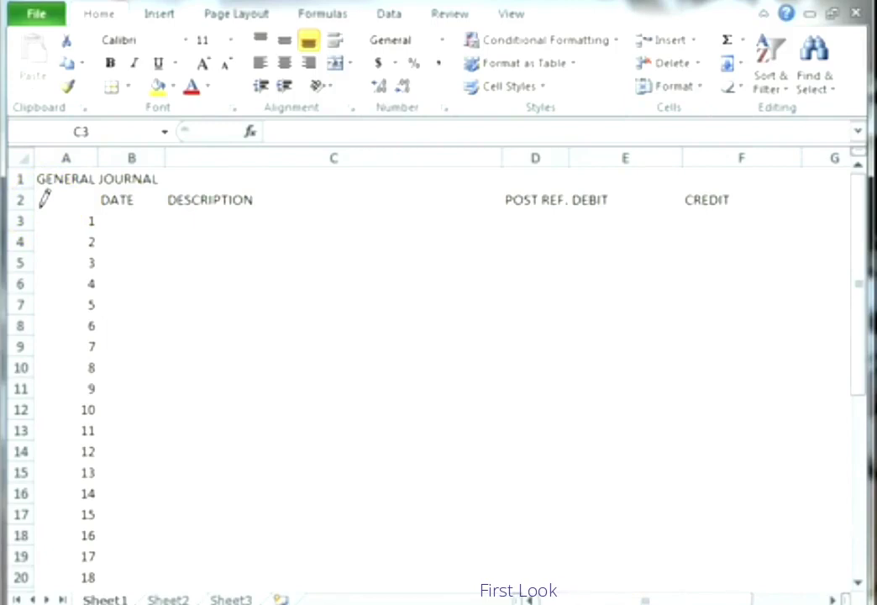
# Draw a thick border along the bottom of row 2 from column A to F
pyautogui.moveTo(39, 206); pyautogui.dragTo(231, 217)
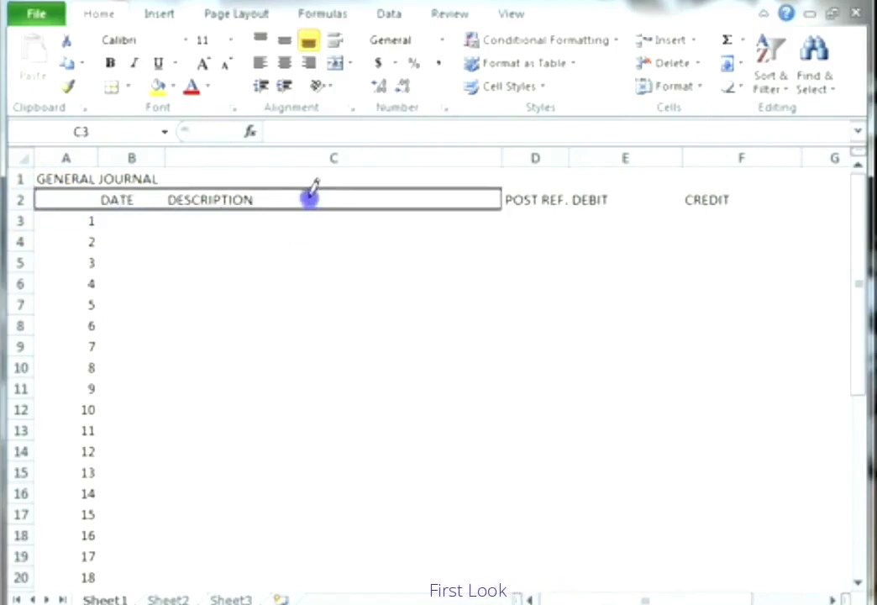
pyautogui.moveTo(231, 217)
pyautogui.mouseDown()
pyautogui.moveTo(311, 210)
pyautogui.moveTo(339, 238)
pyautogui.moveTo(502, 208)
pyautogui.moveTo(570, 217)
pyautogui.moveTo(602, 202)
pyautogui.moveTo(679, 198)
pyautogui.moveTo(798, 210)
pyautogui.mouseUp()
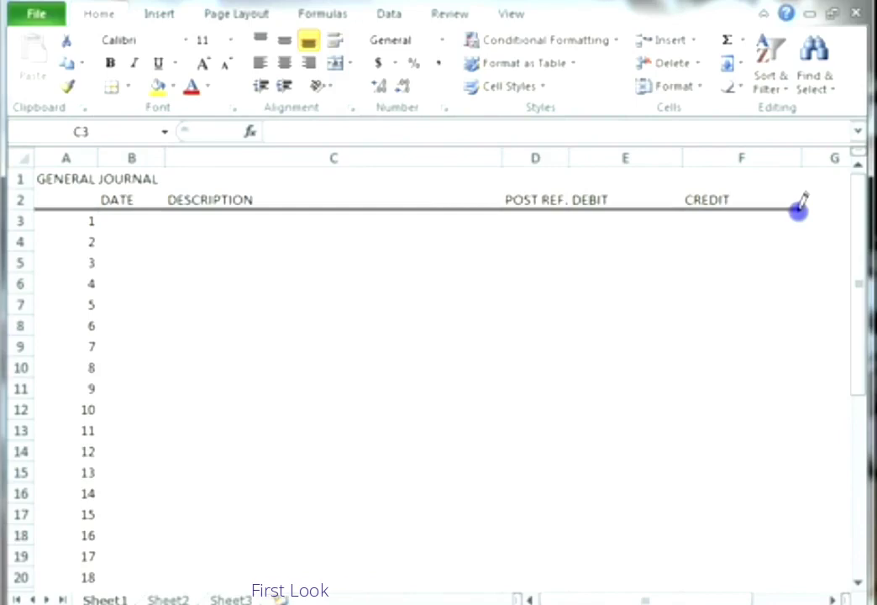
pyautogui.moveTo(799, 210); pyautogui.dragTo(798, 211)
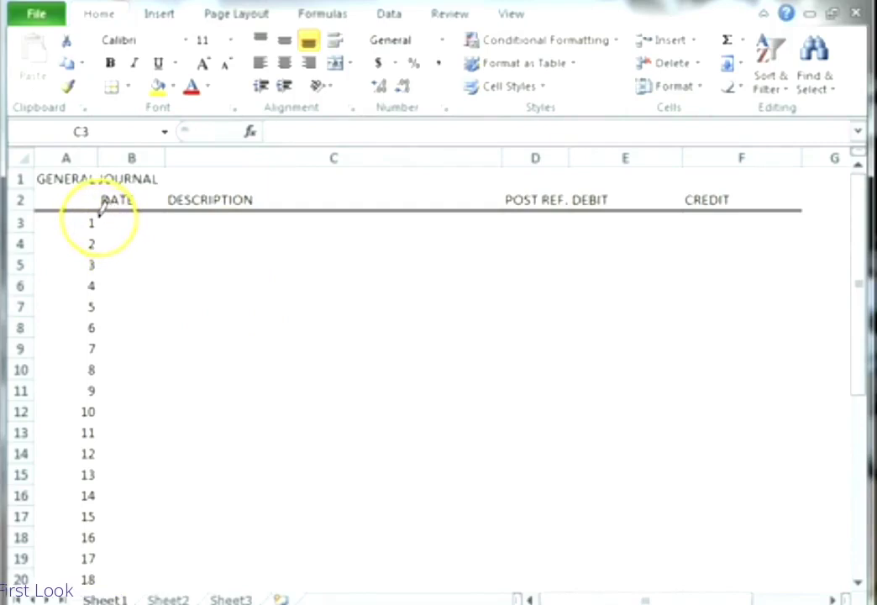
# Draw a vertical rule down the right edge of column A from row 3
pyautogui.moveTo(99, 212)
pyautogui.mouseDown()
pyautogui.moveTo(108, 588)
pyautogui.moveTo(99, 159)
pyautogui.mouseUp()
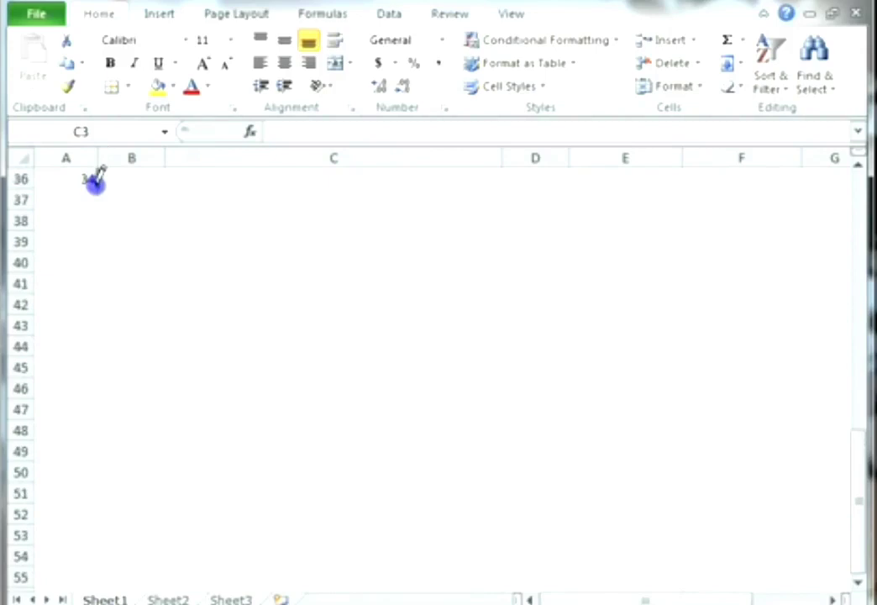
pyautogui.moveTo(131, 206); pyautogui.dragTo(158, 284)
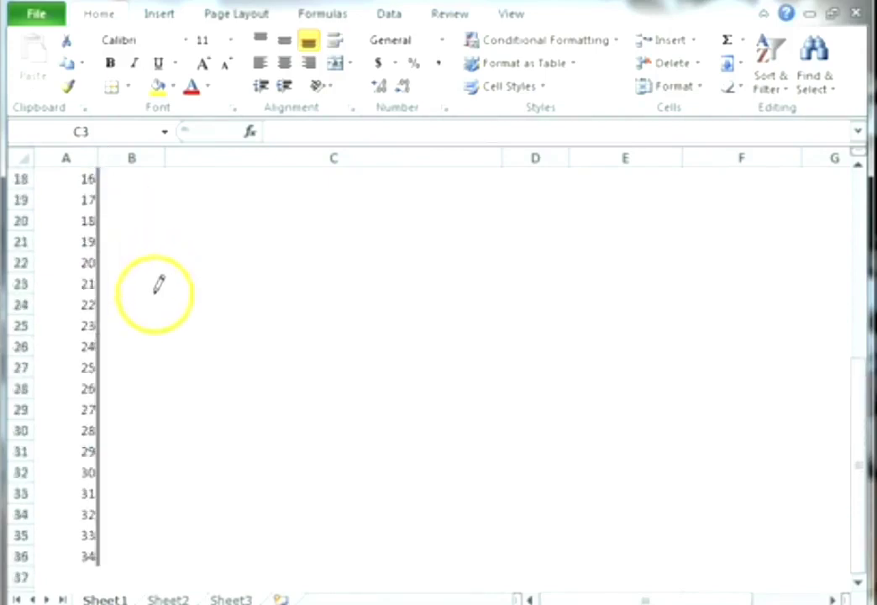
pyautogui.scroll(2, 158, 284)
pyautogui.scroll(-3, 159, 284)
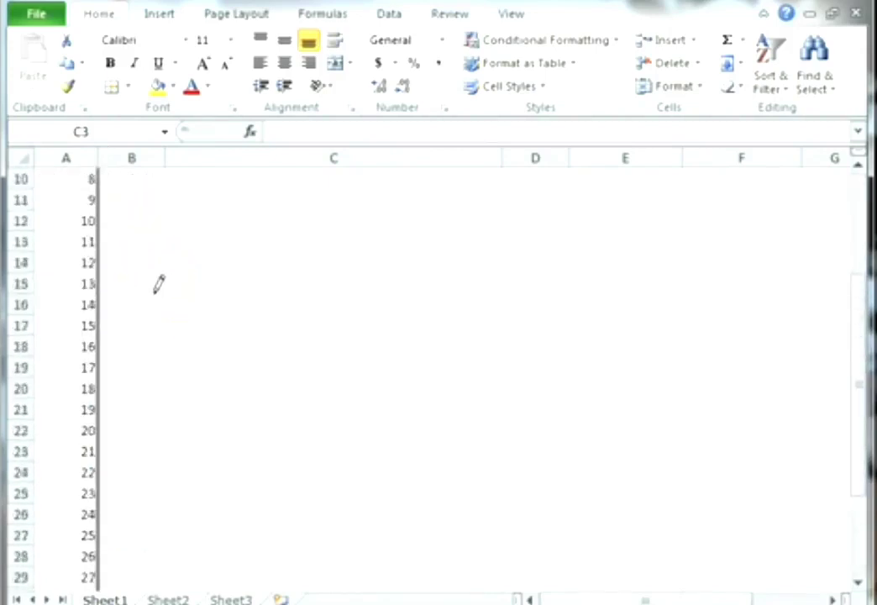
pyautogui.scroll(3, 157, 284)
pyautogui.moveTo(361, 250); pyautogui.dragTo(516, 242)
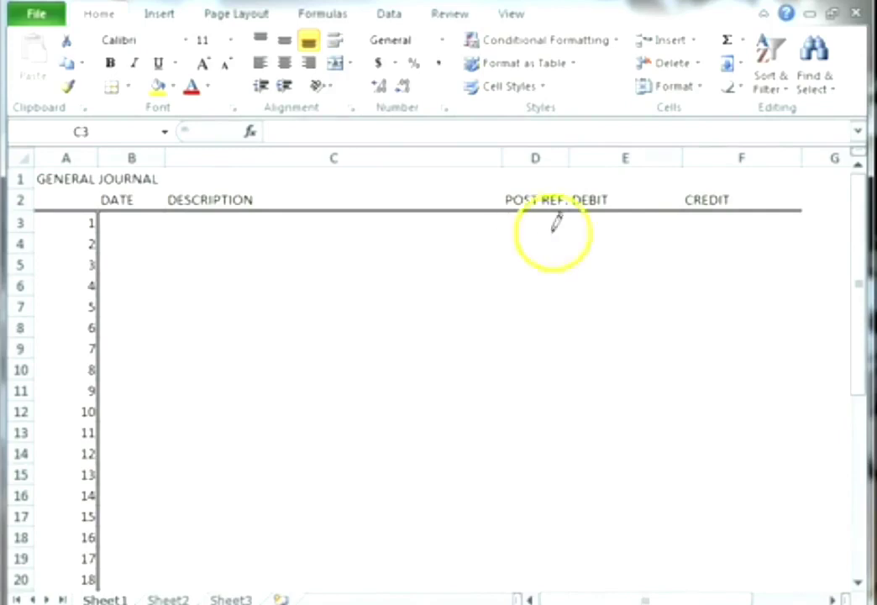
# Draw vertical rules at the D/E, E/F and F/G boundaries down to row 36
pyautogui.moveTo(556, 225)
pyautogui.mouseDown()
pyautogui.moveTo(569, 206)
pyautogui.moveTo(561, 556)
pyautogui.moveTo(569, 595)
pyautogui.moveTo(580, 556)
pyautogui.moveTo(571, 502)
pyautogui.moveTo(568, 514)
pyautogui.mouseUp()
pyautogui.scroll(3, 599, 469)
pyautogui.scroll(3, 599, 470)
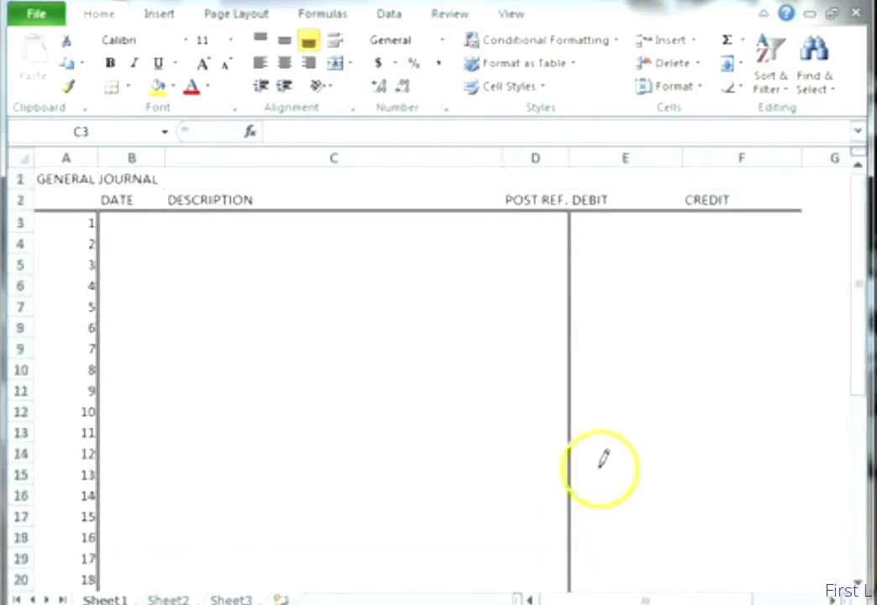
pyautogui.moveTo(683, 211)
pyautogui.mouseDown()
pyautogui.moveTo(681, 588)
pyautogui.moveTo(686, 574)
pyautogui.mouseUp()
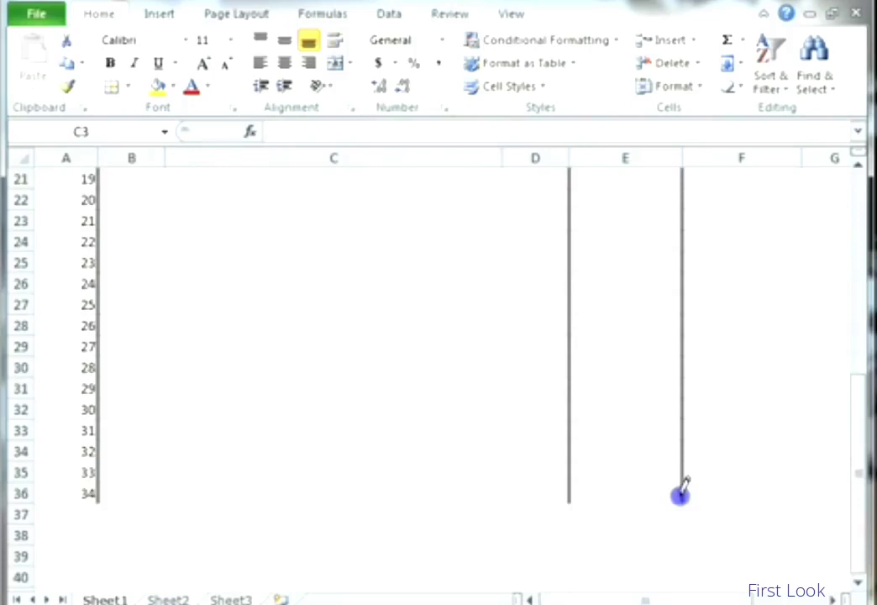
pyautogui.scroll(3, 685, 480)
pyautogui.scroll(4, 693, 470)
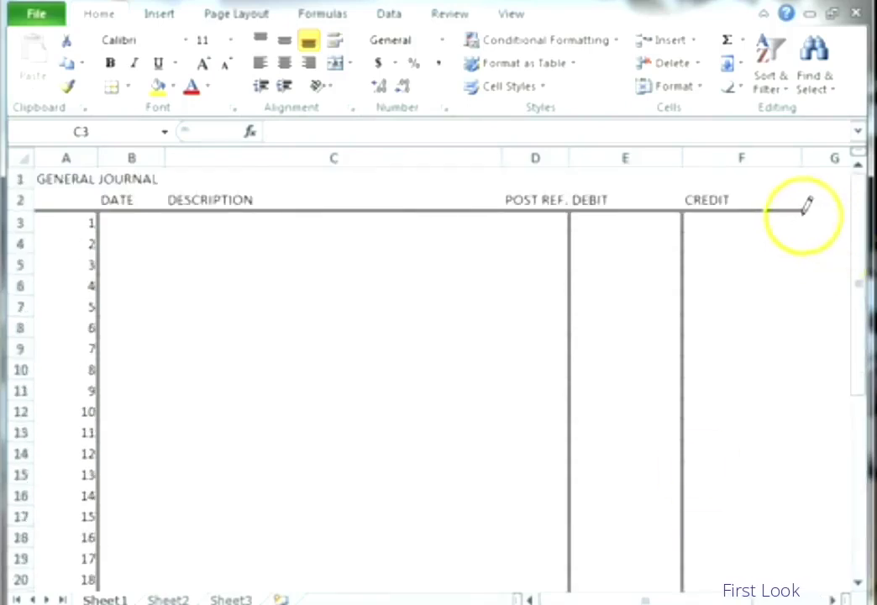
pyautogui.moveTo(805, 210)
pyautogui.mouseDown()
pyautogui.moveTo(803, 580)
pyautogui.moveTo(803, 489)
pyautogui.mouseUp()
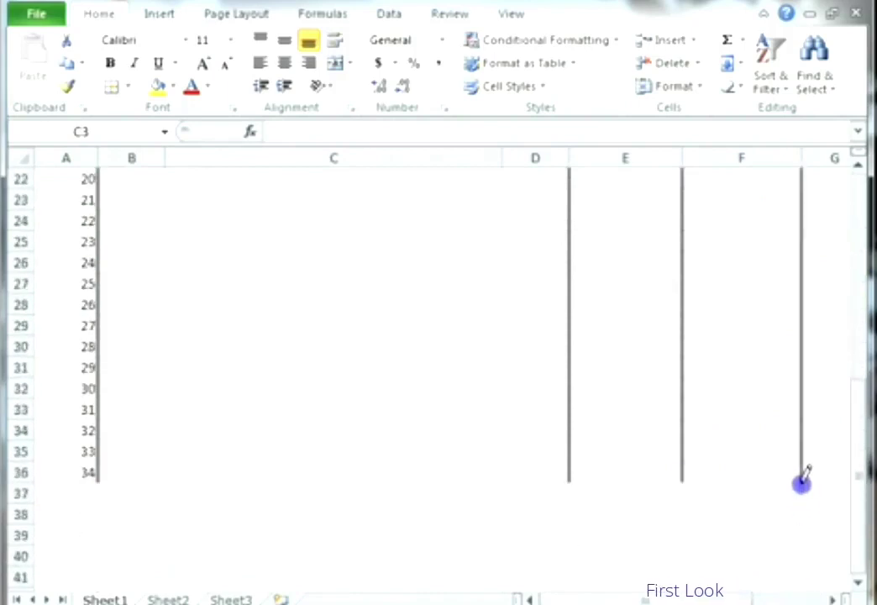
pyautogui.scroll(4, 597, 352)
pyautogui.scroll(2, 597, 352)
pyautogui.scroll(1, 597, 349)
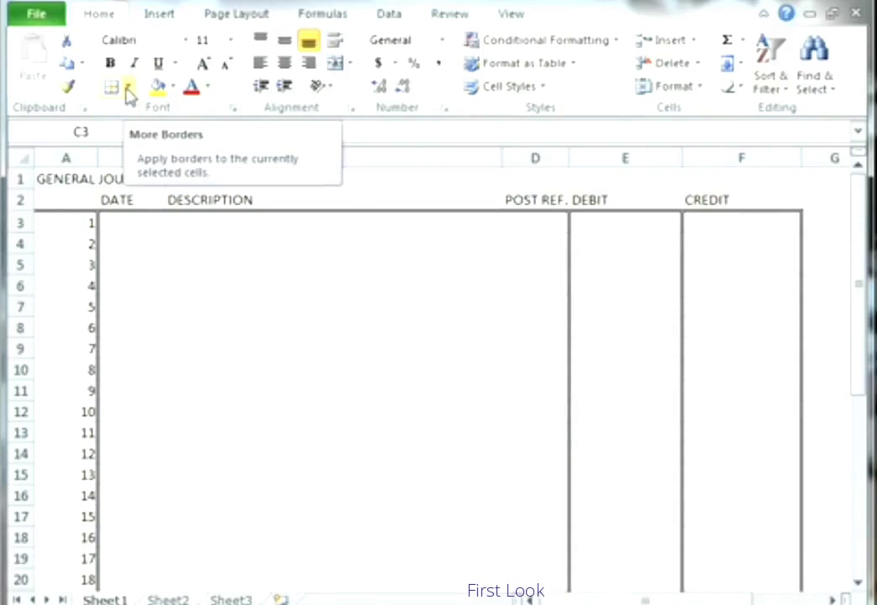
# Give cell C3 a right border from the Borders dropdown
pyautogui.click(127, 89)
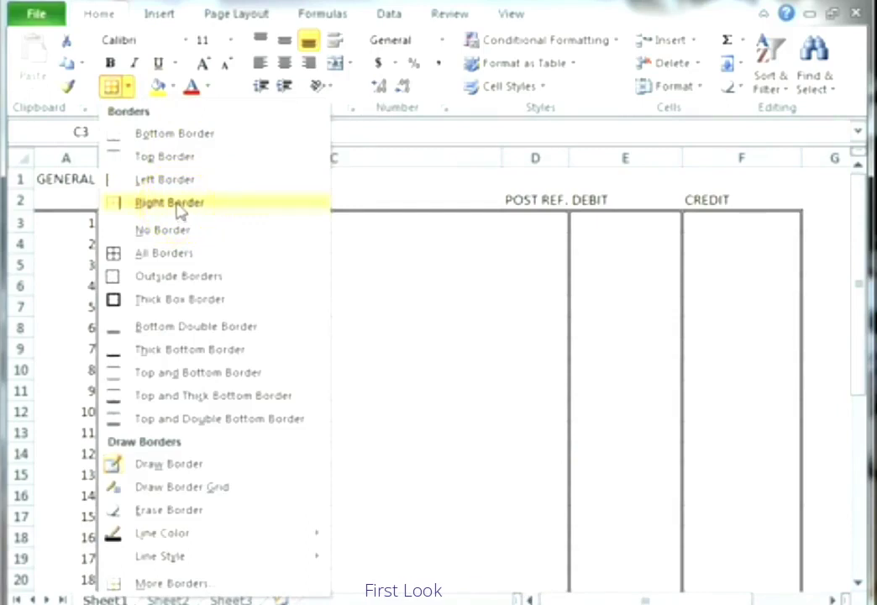
pyautogui.click(157, 209)
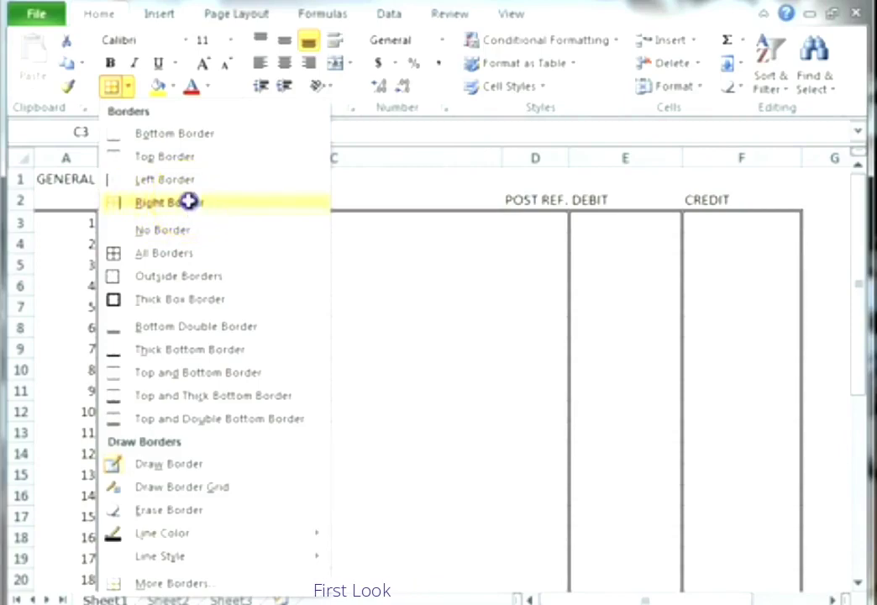
pyautogui.click(188, 202)
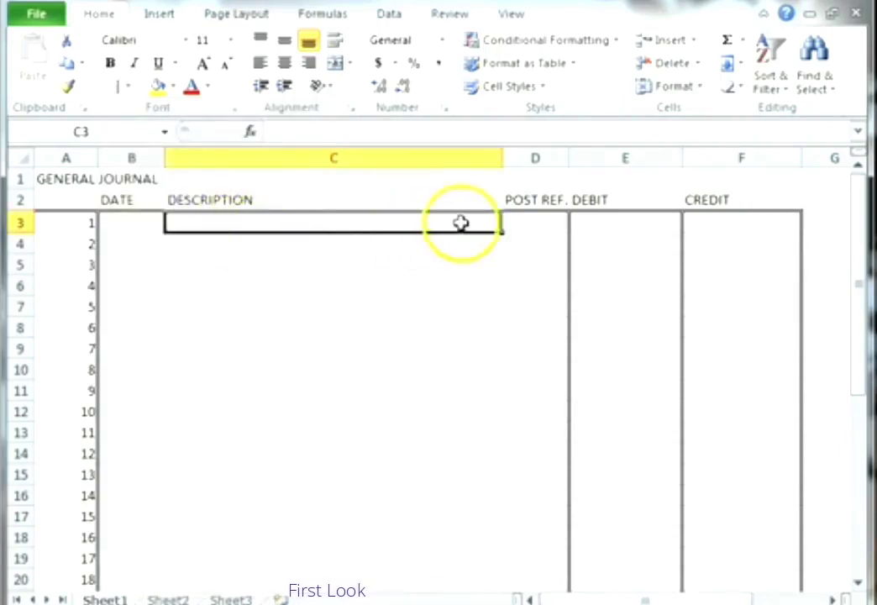
pyautogui.click(470, 261)
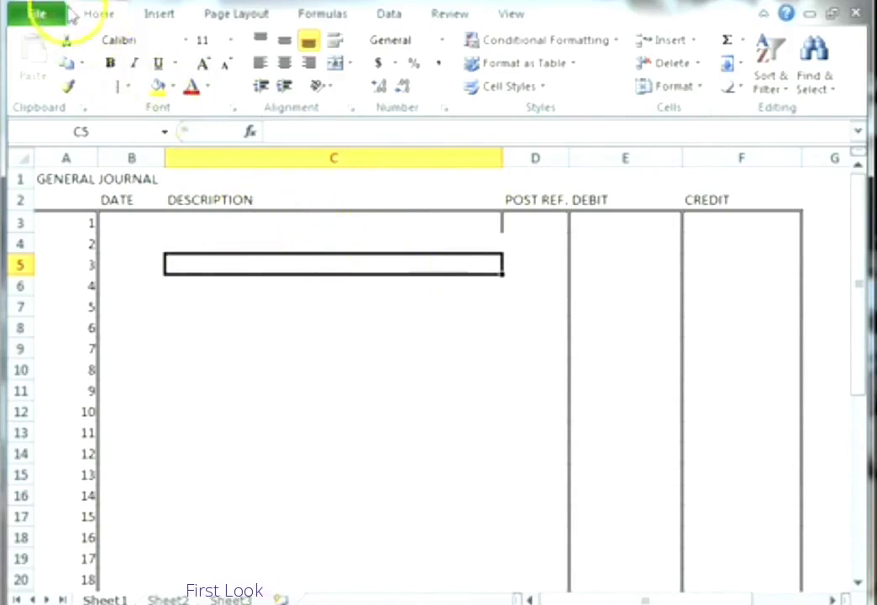
pyautogui.press('Up')
pyautogui.press('Up')
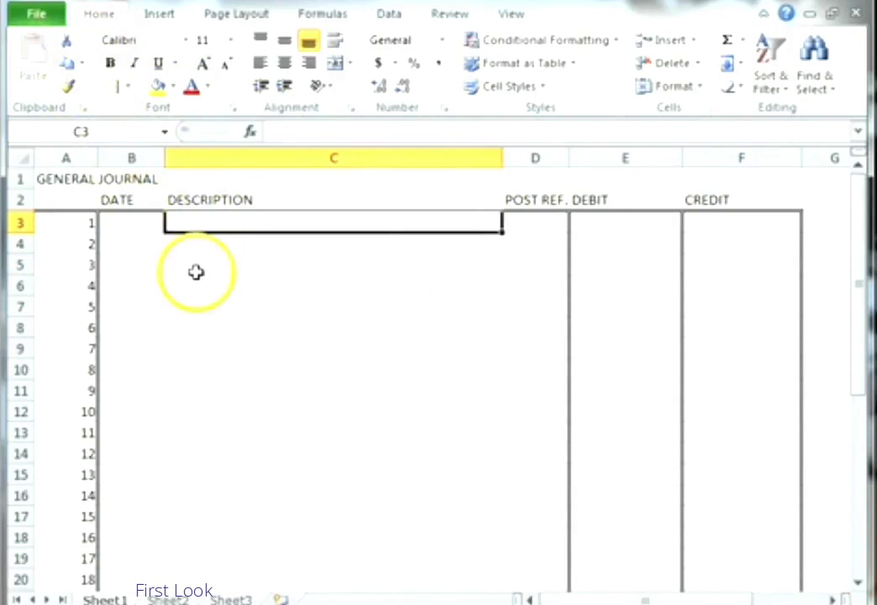
# Apply a right border to the DATE cells B3:B36
pyautogui.click(145, 225)
pyautogui.moveTo(145, 227); pyautogui.dragTo(136, 593)
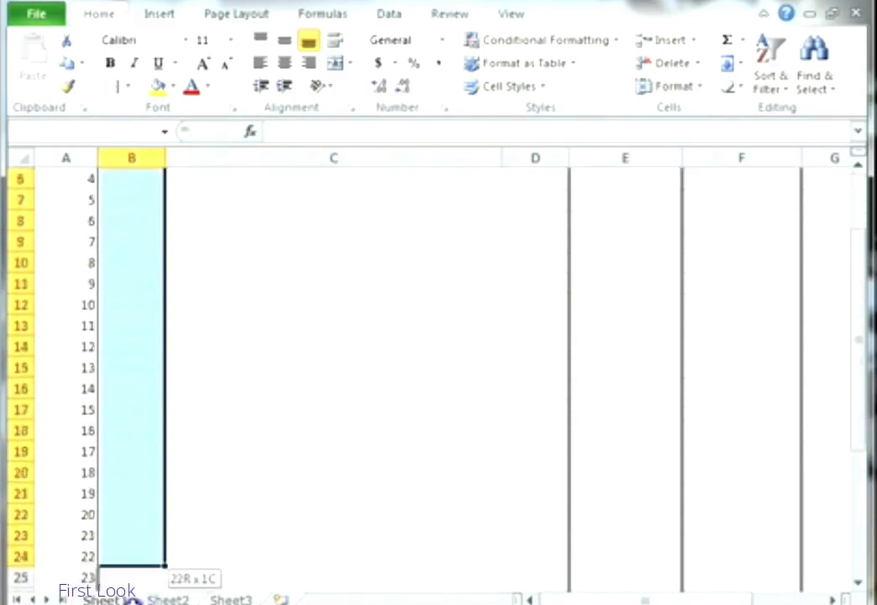
pyautogui.moveTo(136, 593)
pyautogui.mouseDown()
pyautogui.moveTo(147, 588)
pyautogui.moveTo(126, 556)
pyautogui.mouseUp()
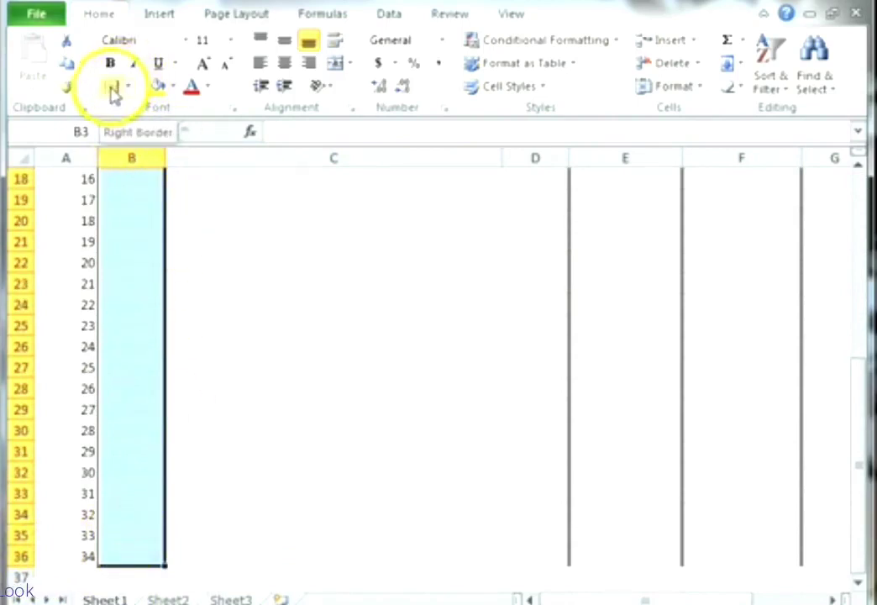
pyautogui.click(116, 89)
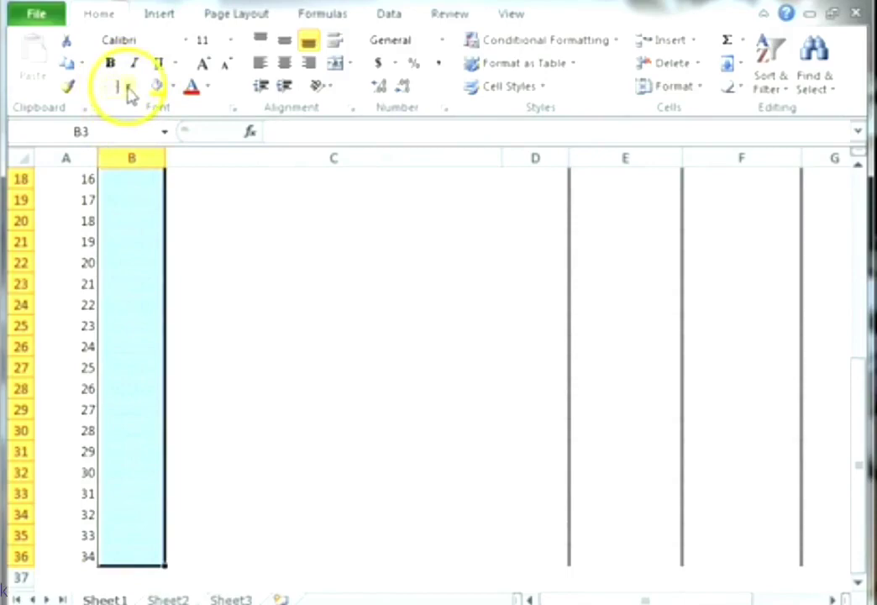
pyautogui.click(128, 89)
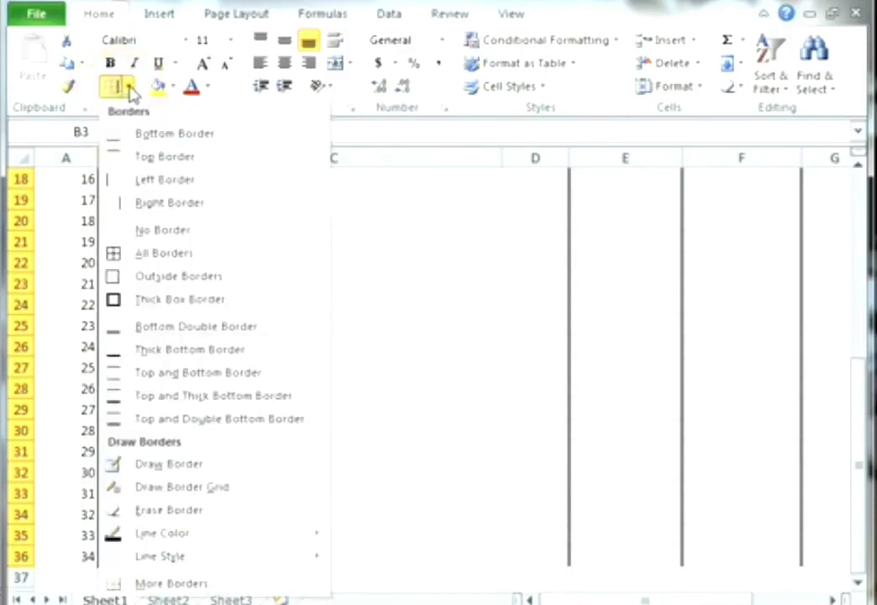
pyautogui.click(201, 203)
pyautogui.click(143, 286)
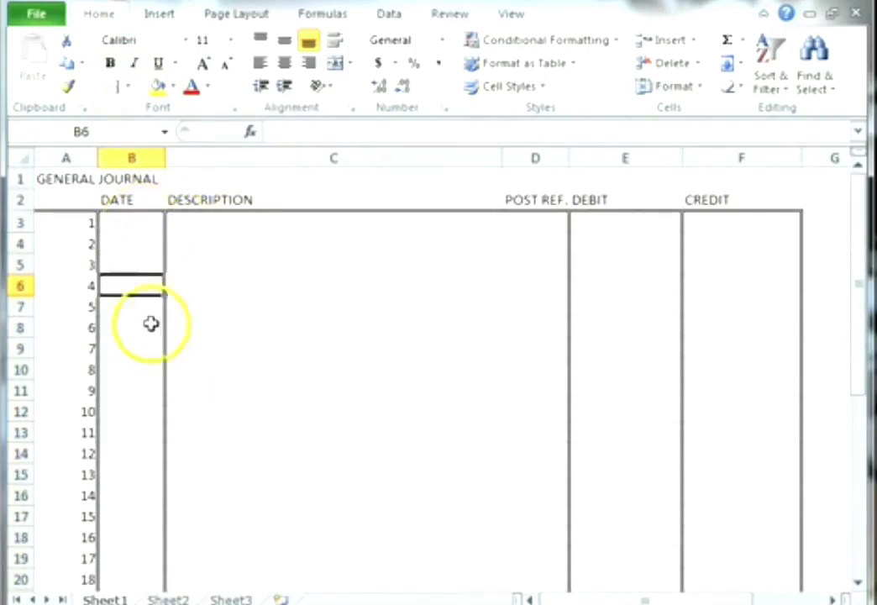
pyautogui.click(136, 218)
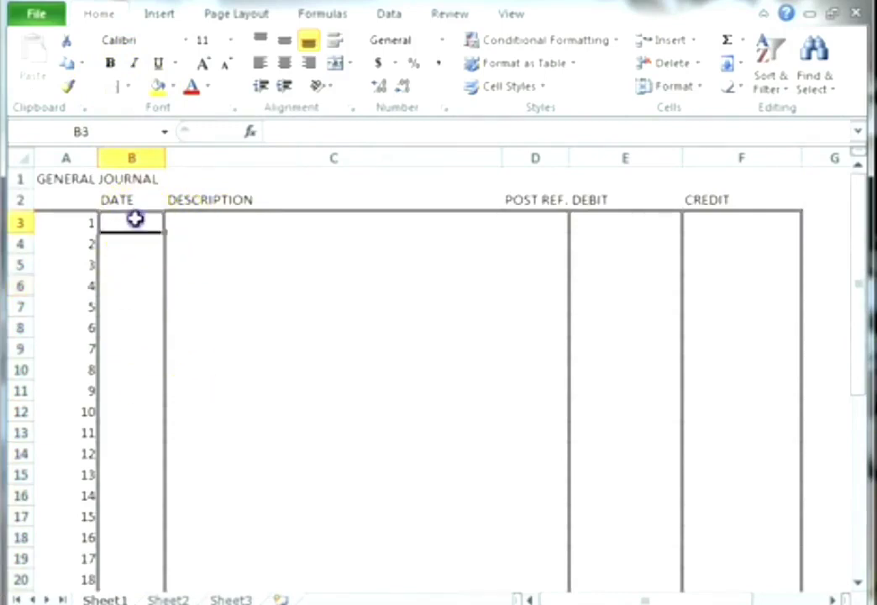
pyautogui.moveTo(135, 222); pyautogui.dragTo(134, 584)
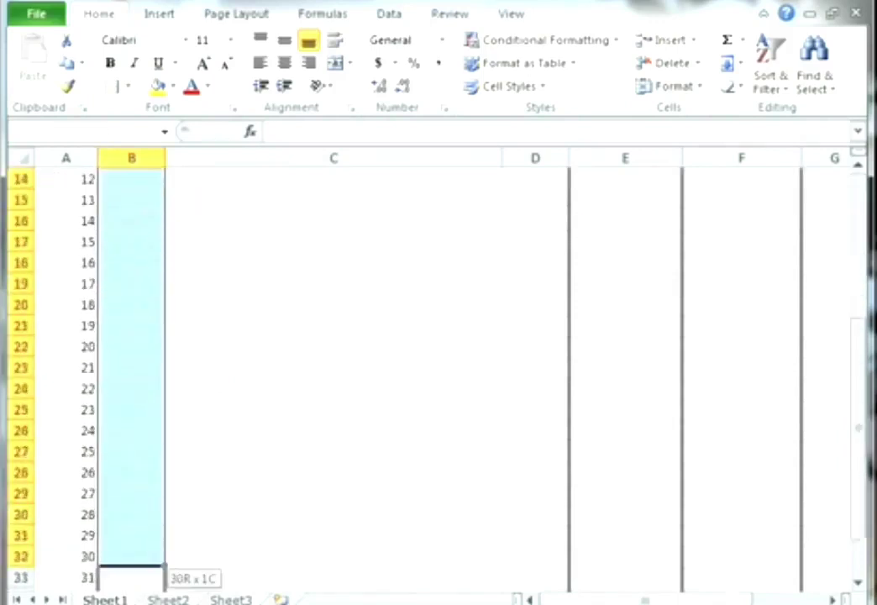
pyautogui.moveTo(135, 580); pyautogui.dragTo(147, 559)
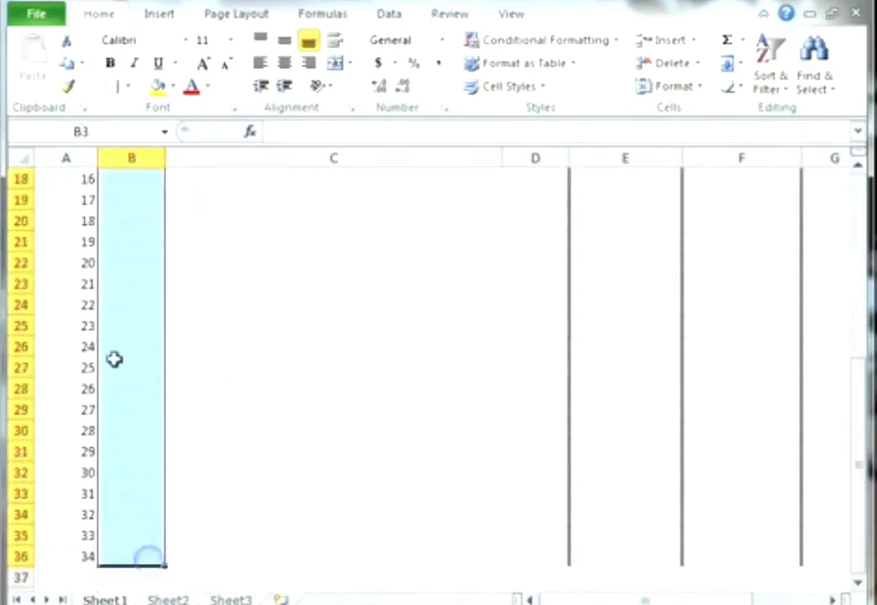
pyautogui.click(112, 86)
pyautogui.click(184, 249)
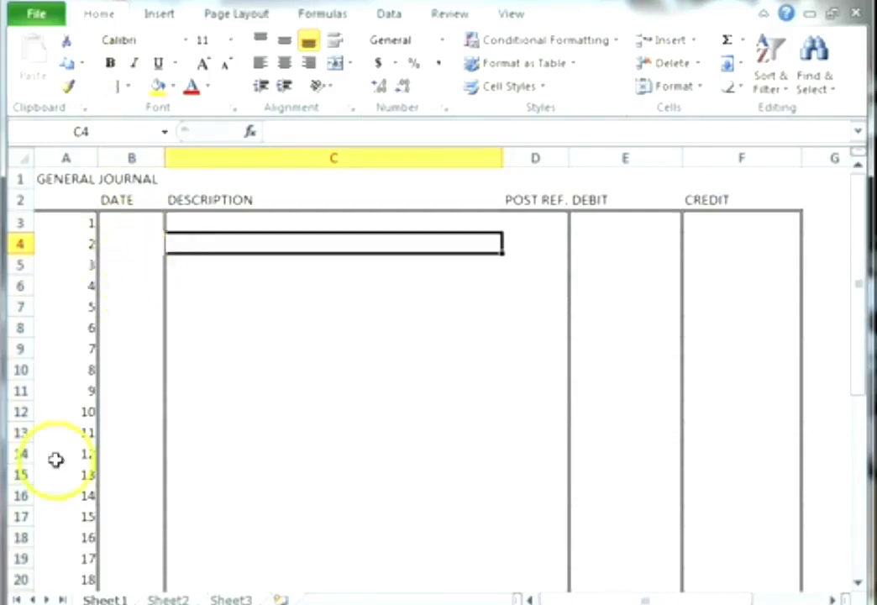
# Draw solid vertical rules along the B/C and C/D boundaries down to row 36
pyautogui.click(140, 220)
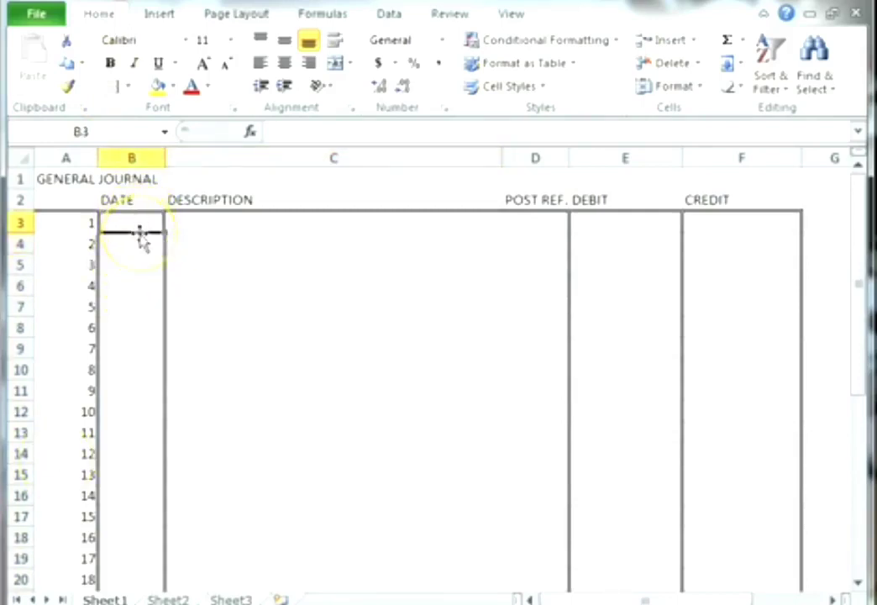
pyautogui.click(128, 87)
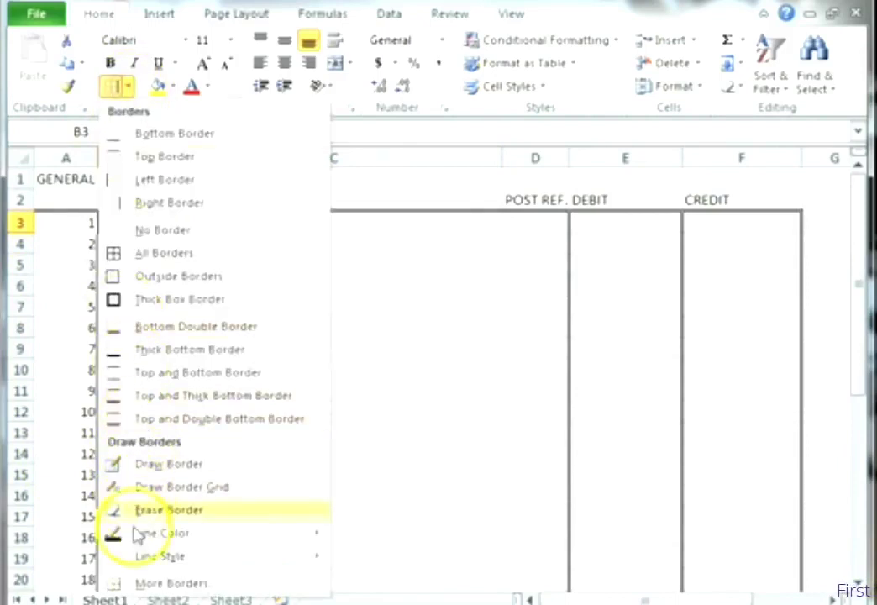
pyautogui.moveTo(210, 556)
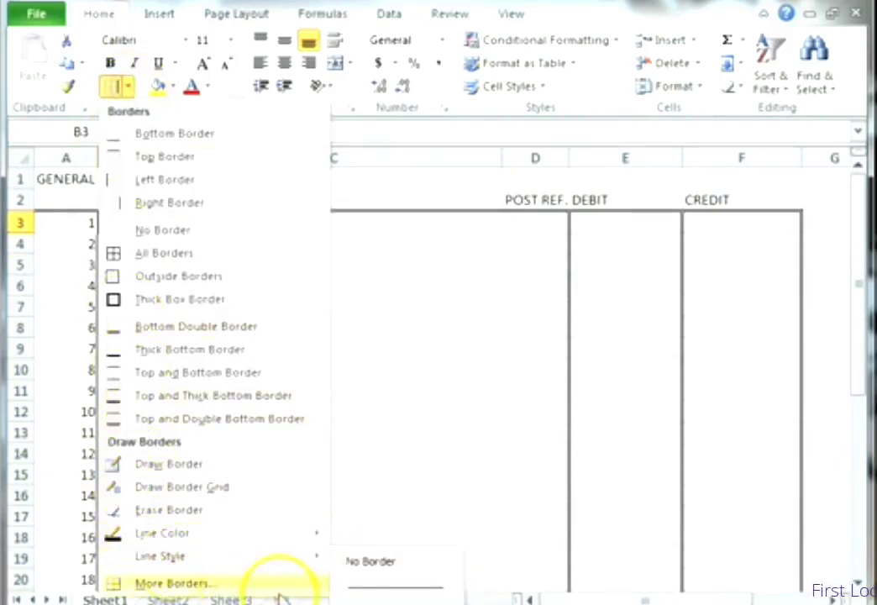
pyautogui.click(403, 586)
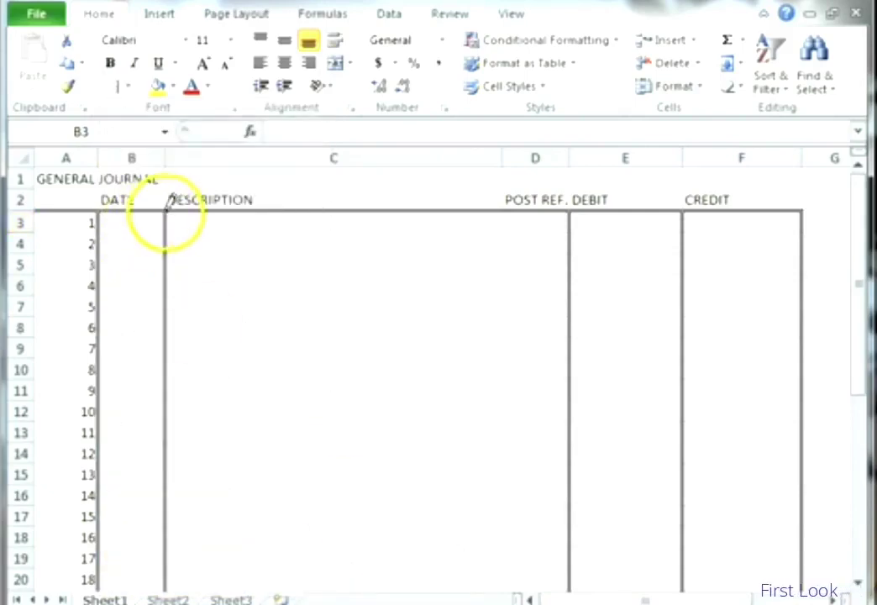
pyautogui.moveTo(167, 206); pyautogui.dragTo(168, 588)
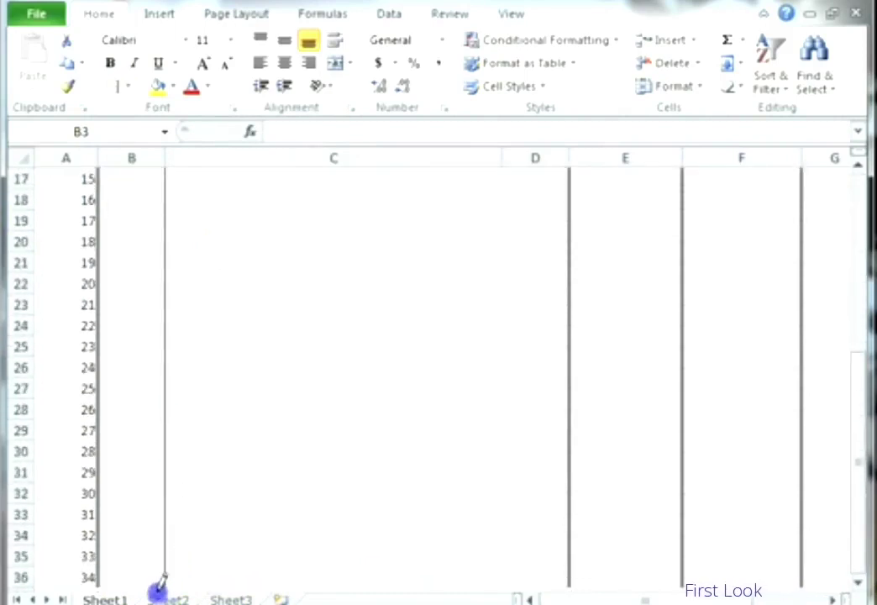
pyautogui.moveTo(168, 588)
pyautogui.mouseDown()
pyautogui.moveTo(194, 508)
pyautogui.moveTo(166, 409)
pyautogui.mouseUp()
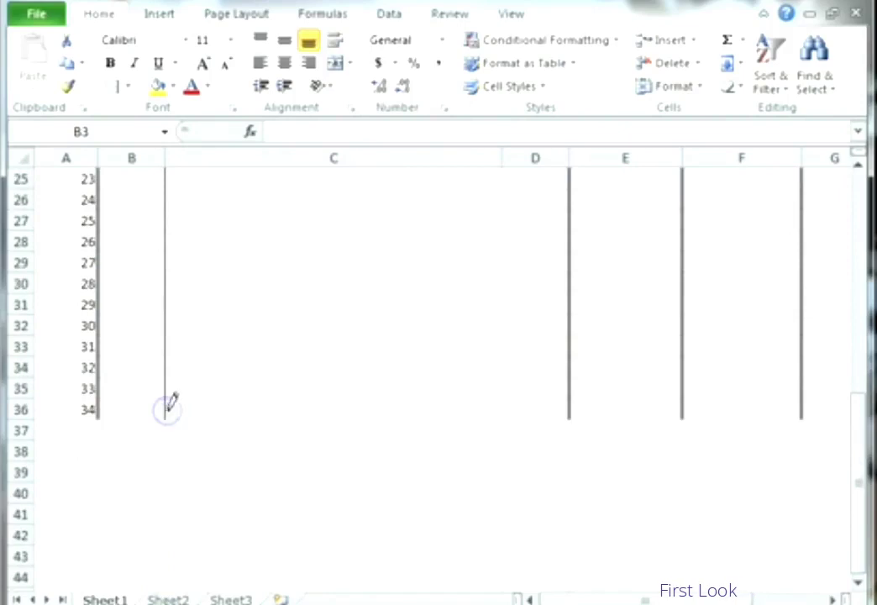
pyautogui.scroll(8, 210, 395)
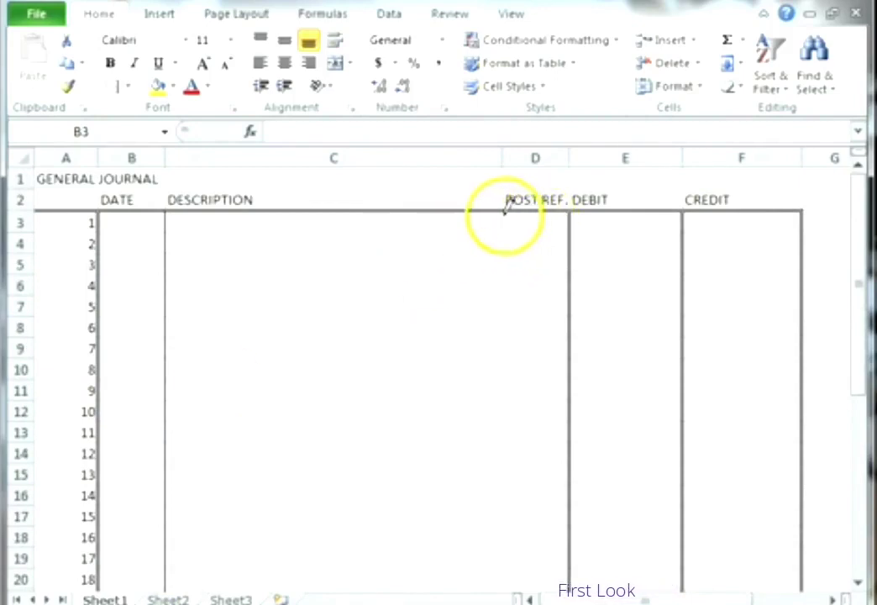
pyautogui.moveTo(504, 212)
pyautogui.mouseDown()
pyautogui.moveTo(493, 485)
pyautogui.moveTo(510, 284)
pyautogui.mouseUp()
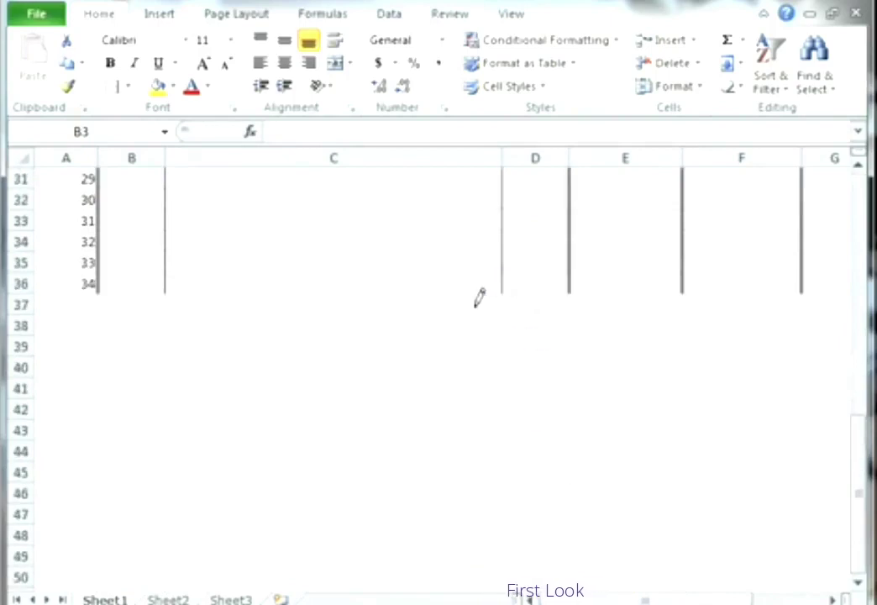
pyautogui.scroll(4, 476, 297)
pyautogui.scroll(6, 476, 298)
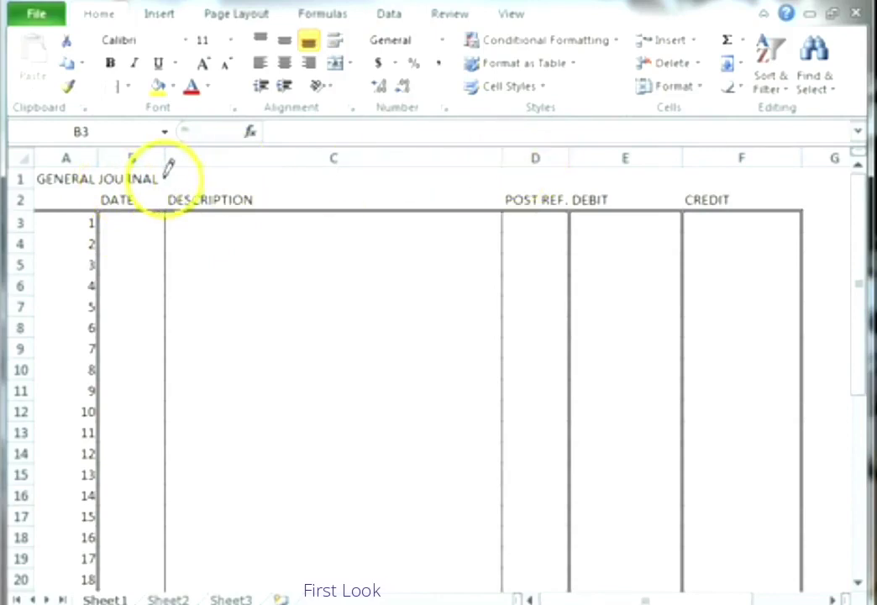
# Open the border options near row 3, then dismiss them without applying a border
pyautogui.click(67, 210)
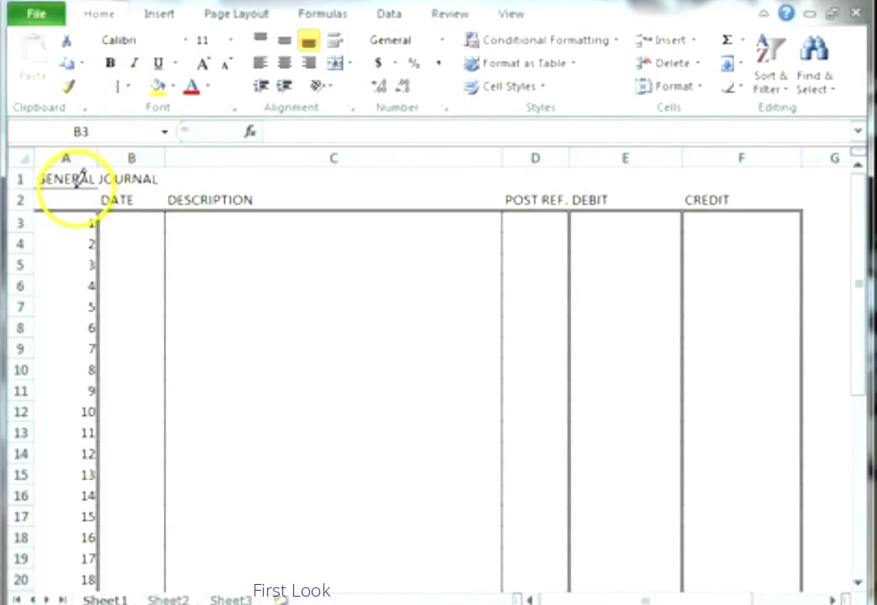
pyautogui.click(127, 85)
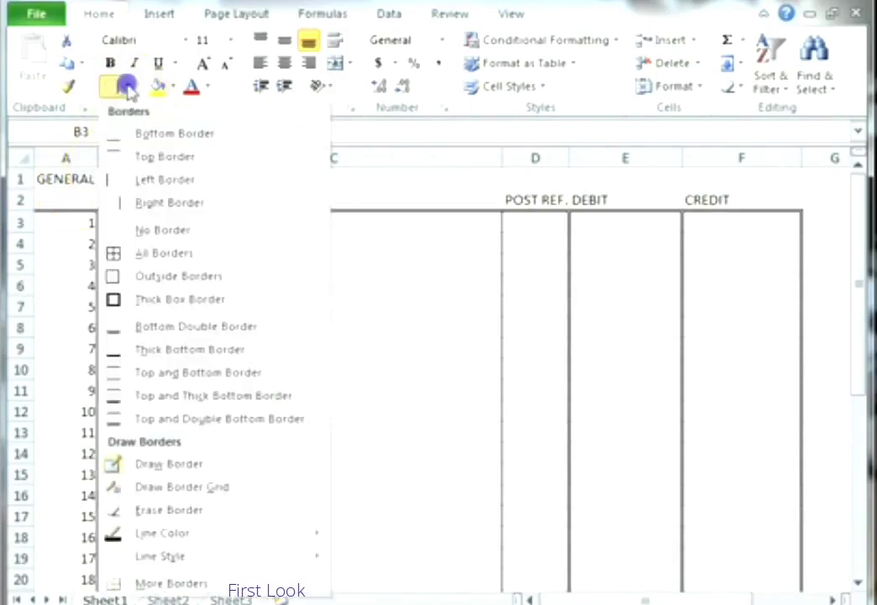
pyautogui.click(69, 180)
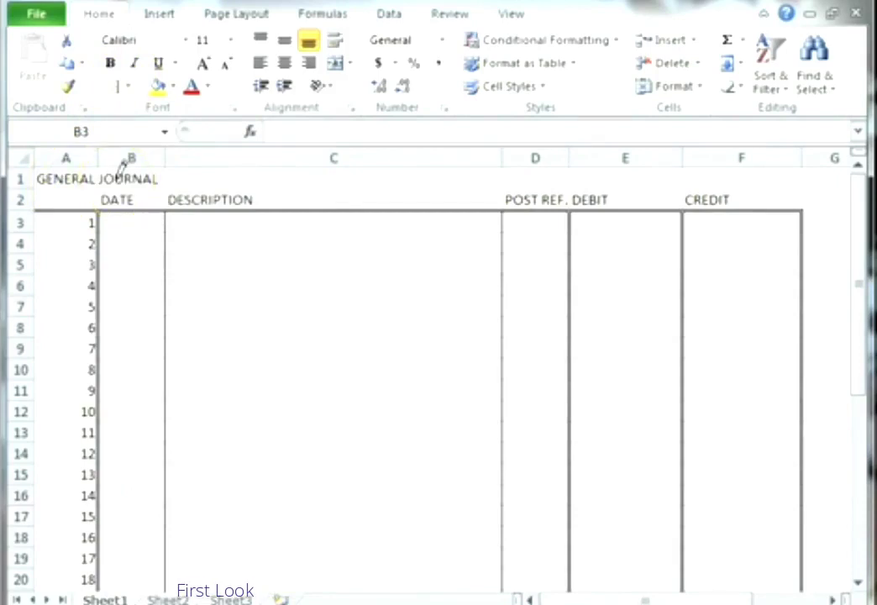
pyautogui.moveTo(121, 223)
pyautogui.mouseDown()
pyautogui.moveTo(111, 167)
pyautogui.moveTo(126, 181)
pyautogui.mouseUp()
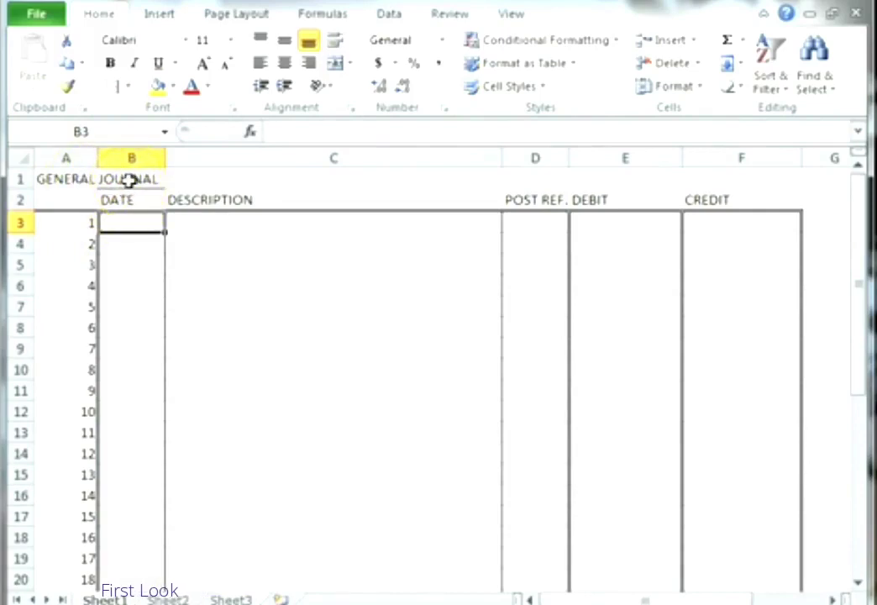
# Merge and centre the GENERAL JOURNAL title across A1:F1 and make it bold
pyautogui.click(102, 180)
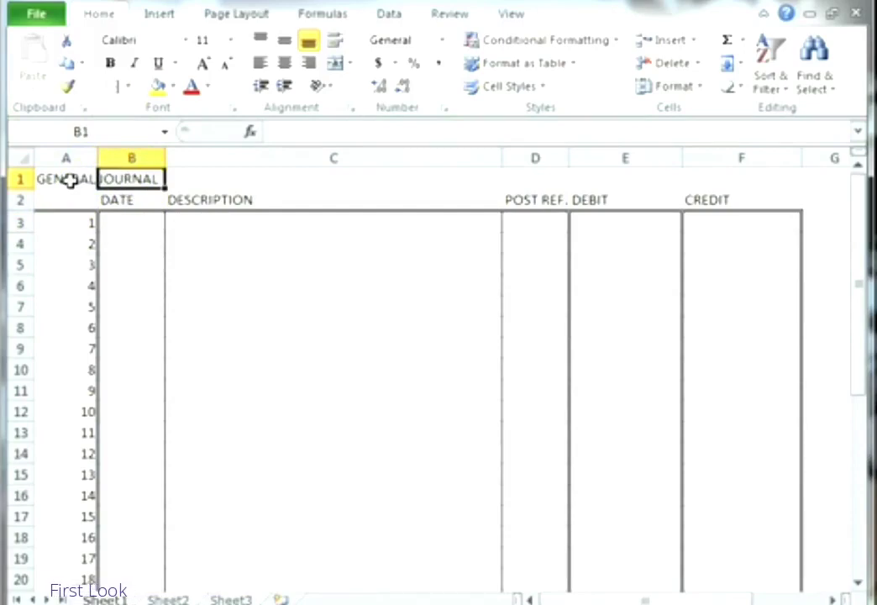
pyautogui.moveTo(69, 180); pyautogui.dragTo(305, 187)
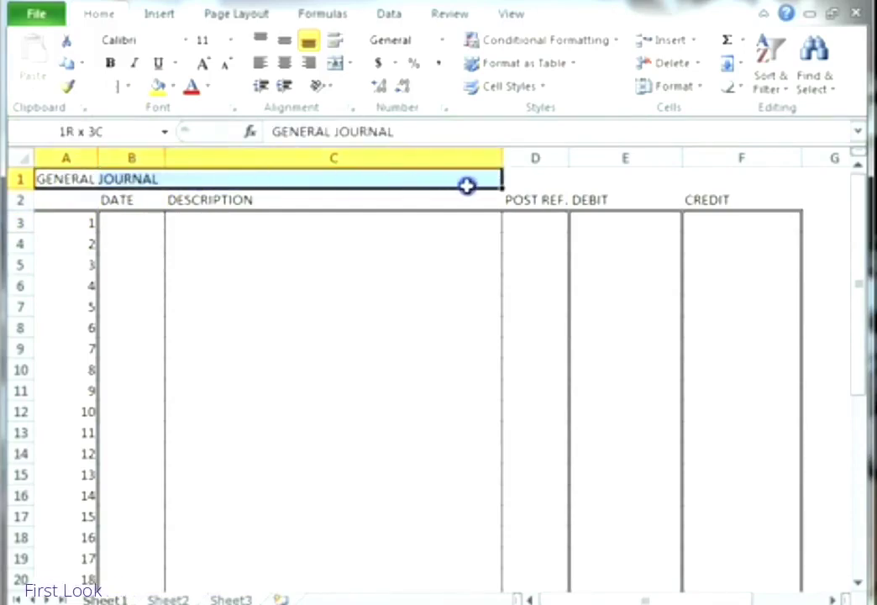
pyautogui.moveTo(66, 176)
pyautogui.mouseDown()
pyautogui.moveTo(727, 178)
pyautogui.moveTo(710, 177)
pyautogui.mouseUp()
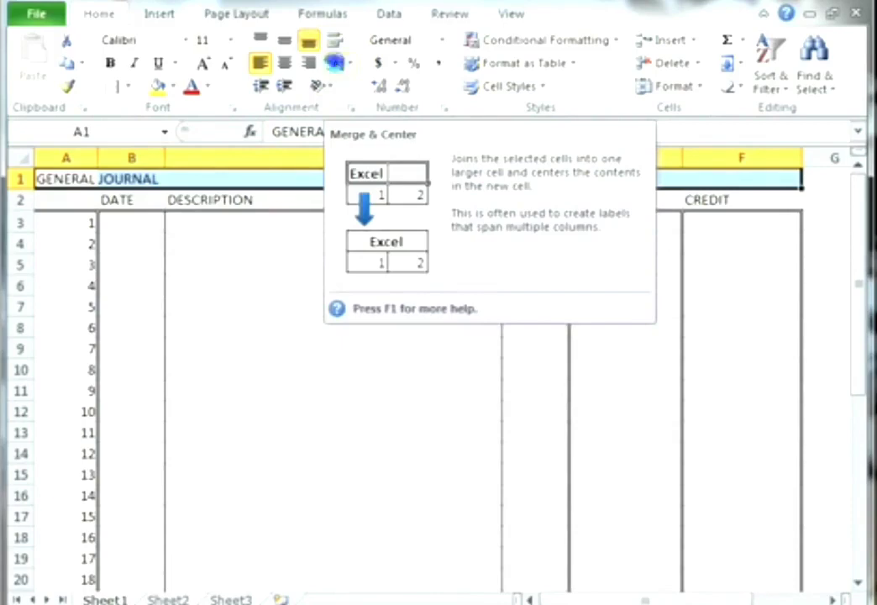
pyautogui.click(335, 62)
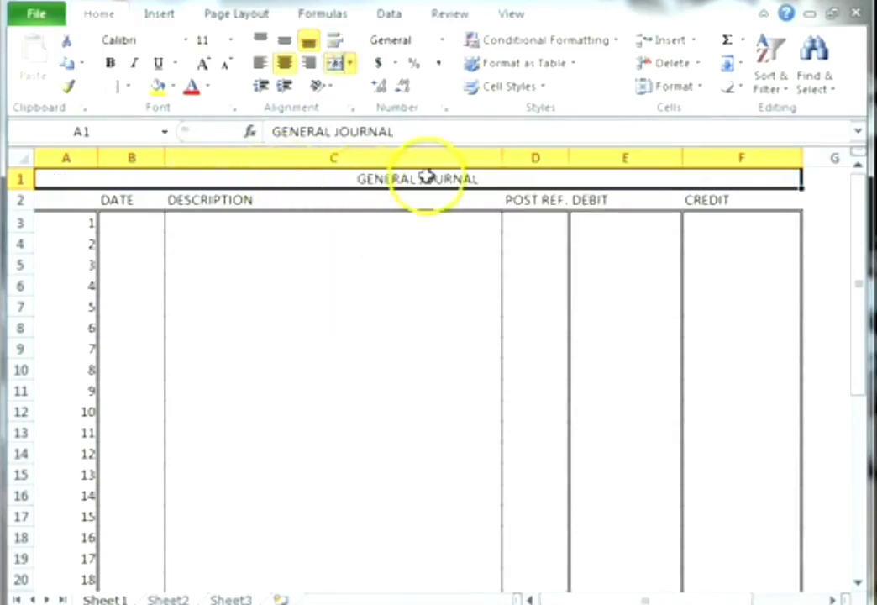
pyautogui.click(109, 63)
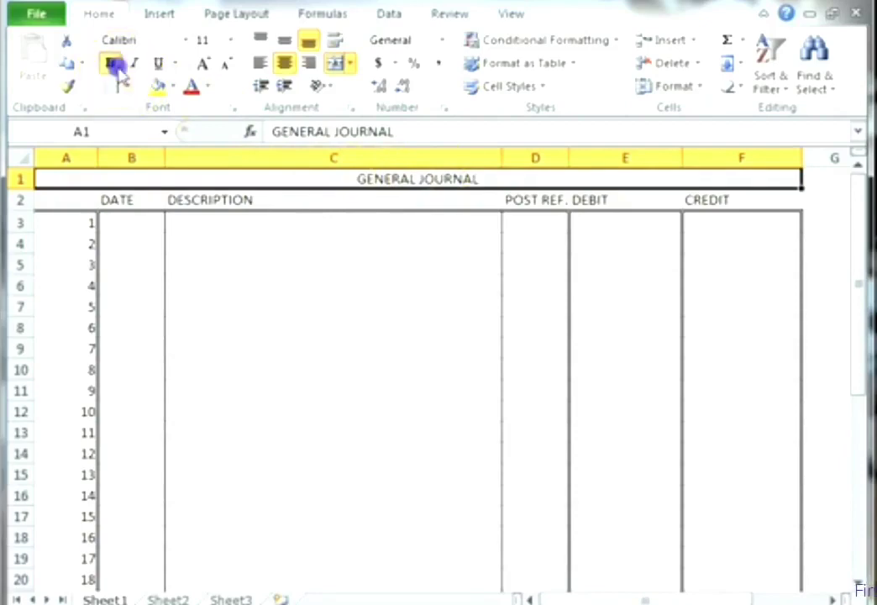
pyautogui.click(237, 200)
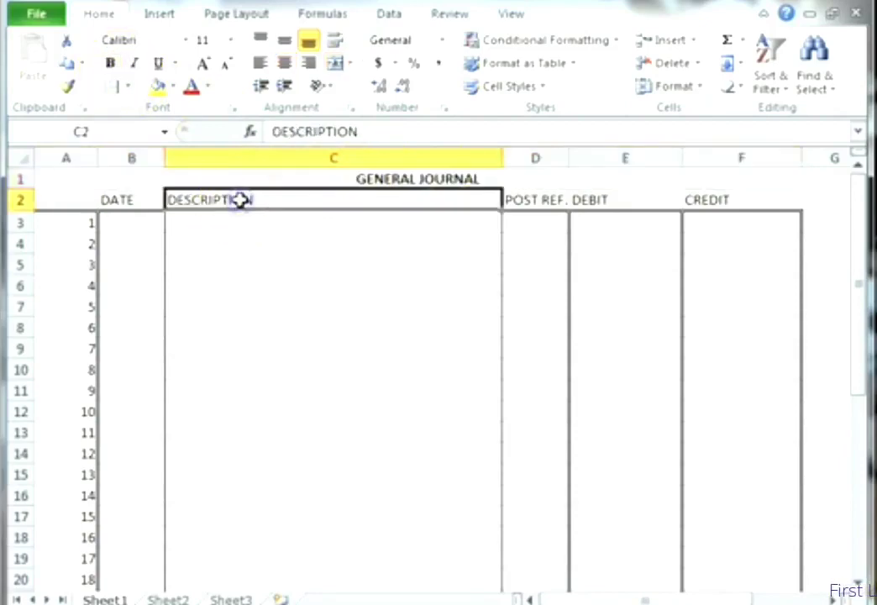
# Draw a thin line-style border under row 1 from column A to F with the border pencil
pyautogui.click(231, 227)
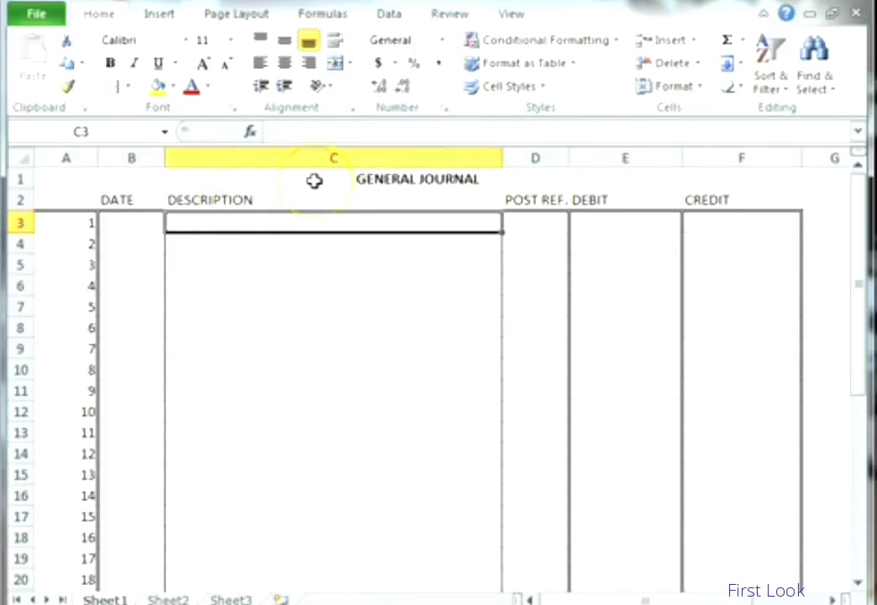
pyautogui.click(314, 181)
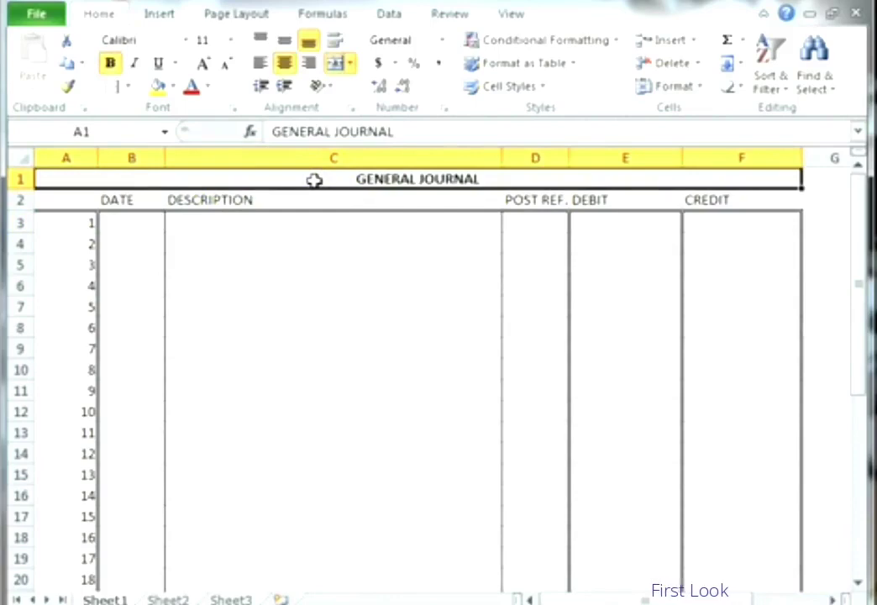
pyautogui.click(129, 88)
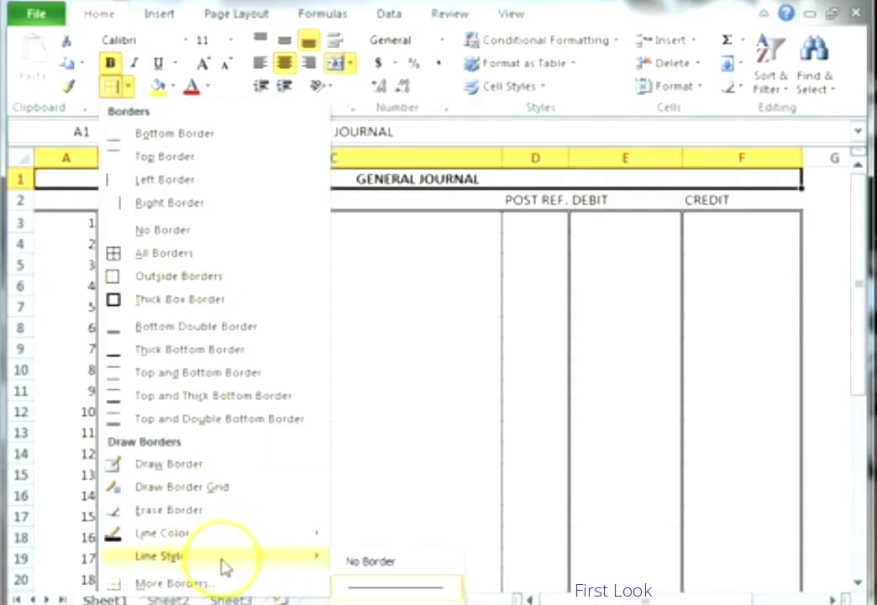
pyautogui.click(399, 591)
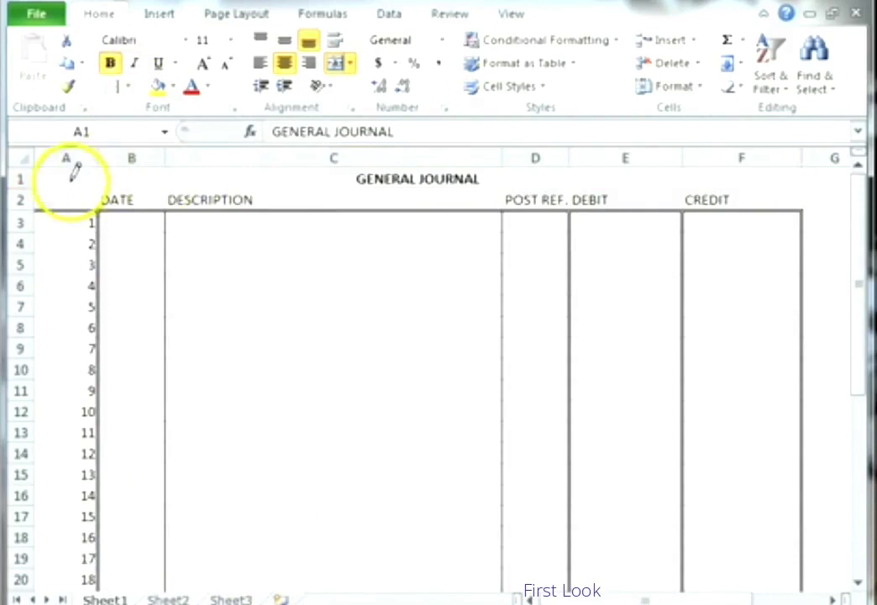
pyautogui.moveTo(71, 178); pyautogui.dragTo(461, 177)
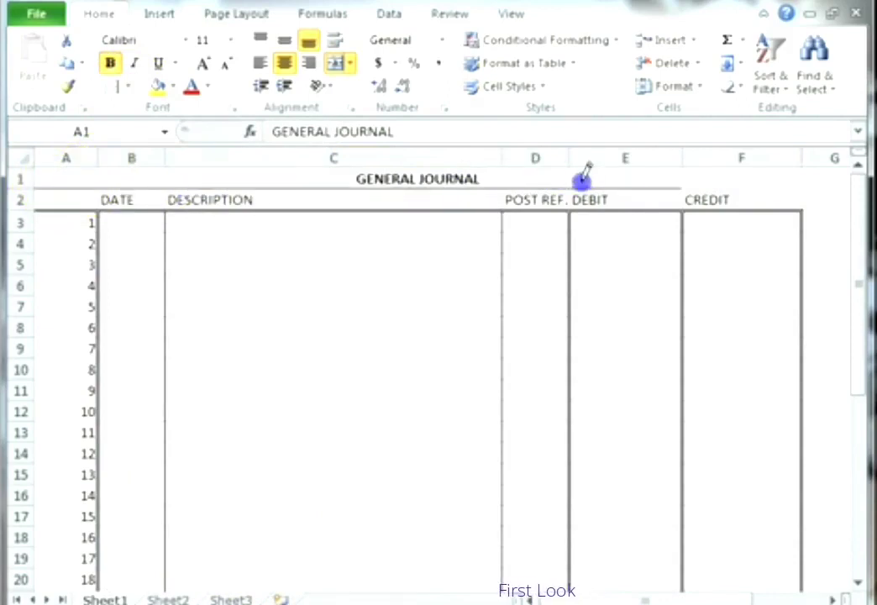
pyautogui.moveTo(546, 229); pyautogui.dragTo(491, 237)
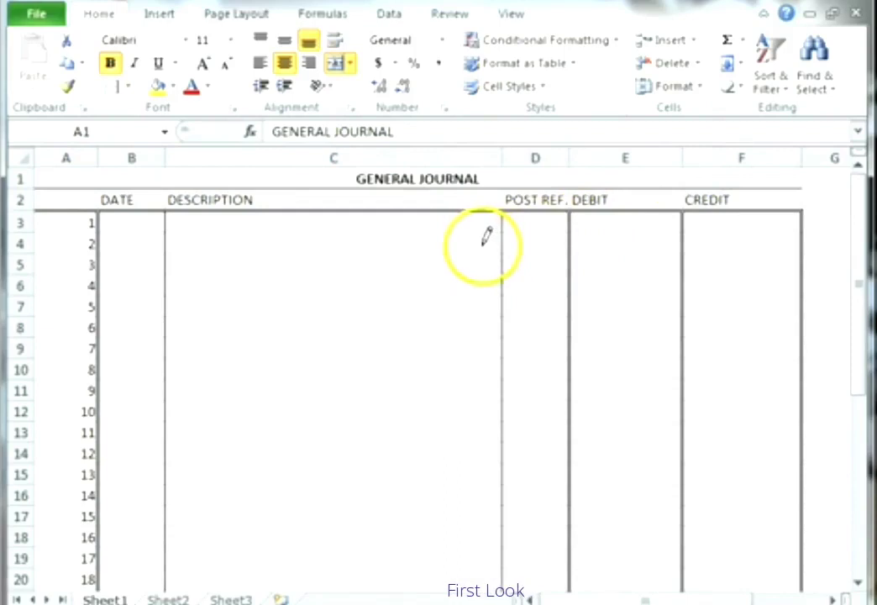
pyautogui.press('Escape')
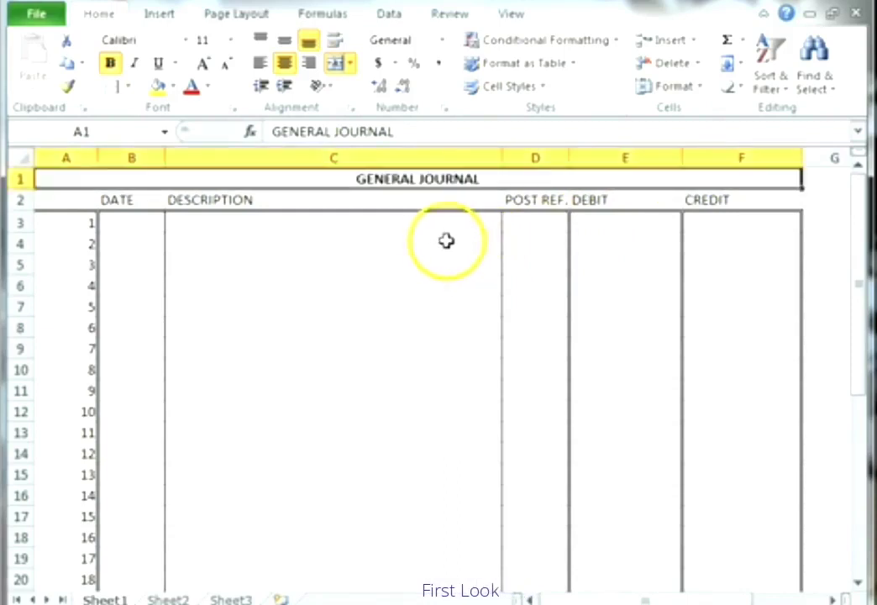
pyautogui.click(440, 243)
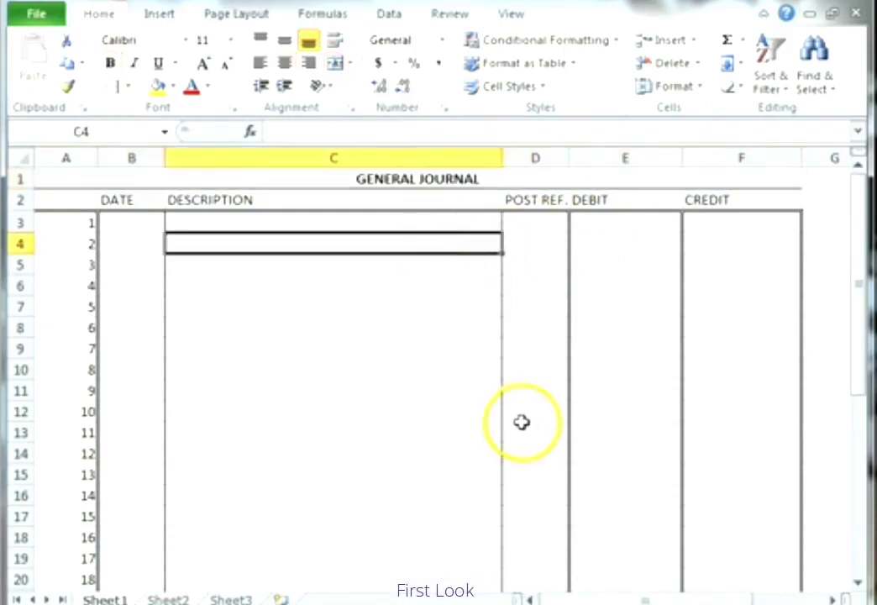
pyautogui.scroll(-2, 406, 387)
pyautogui.scroll(2, 406, 386)
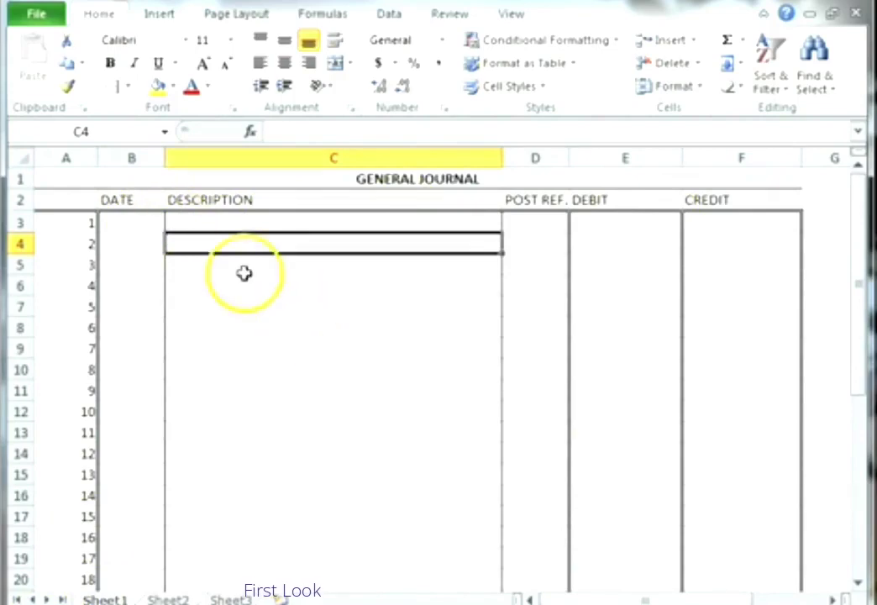
pyautogui.moveTo(149, 221)
pyautogui.mouseDown()
pyautogui.moveTo(632, 269)
pyautogui.moveTo(724, 308)
pyautogui.moveTo(694, 588)
pyautogui.moveTo(689, 536)
pyautogui.moveTo(671, 593)
pyautogui.moveTo(743, 552)
pyautogui.moveTo(734, 571)
pyautogui.moveTo(758, 576)
pyautogui.moveTo(747, 598)
pyautogui.moveTo(759, 577)
pyautogui.moveTo(761, 594)
pyautogui.moveTo(764, 515)
pyautogui.moveTo(756, 548)
pyautogui.mouseUp()
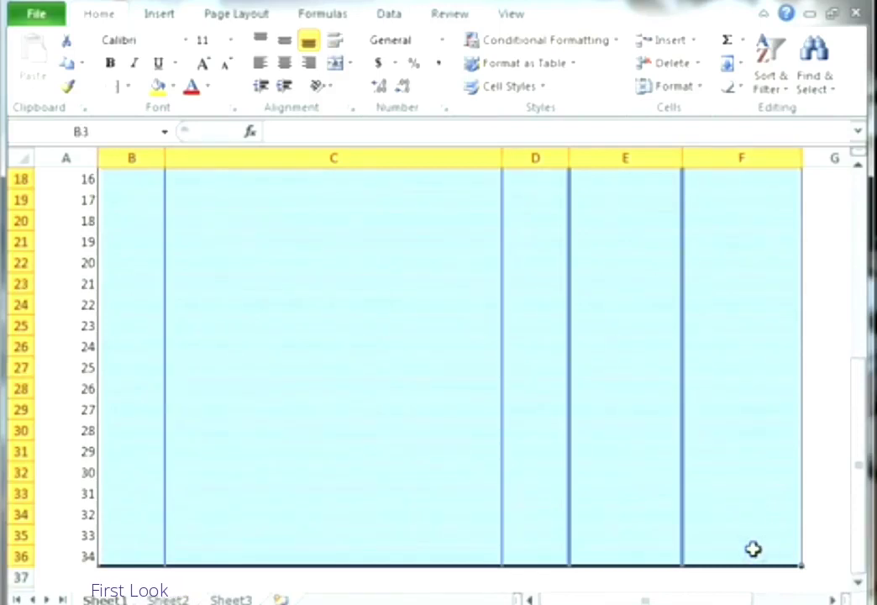
pyautogui.click(129, 89)
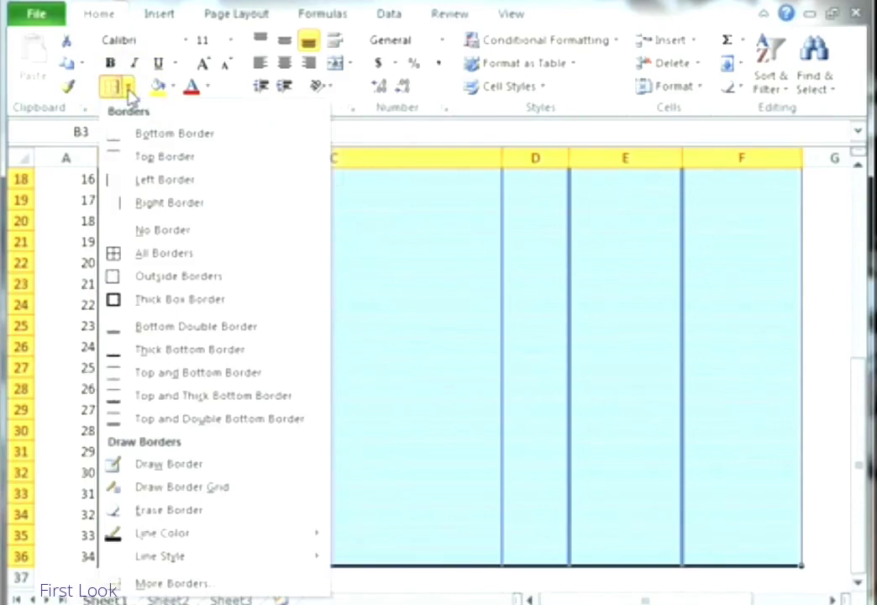
pyautogui.click(159, 254)
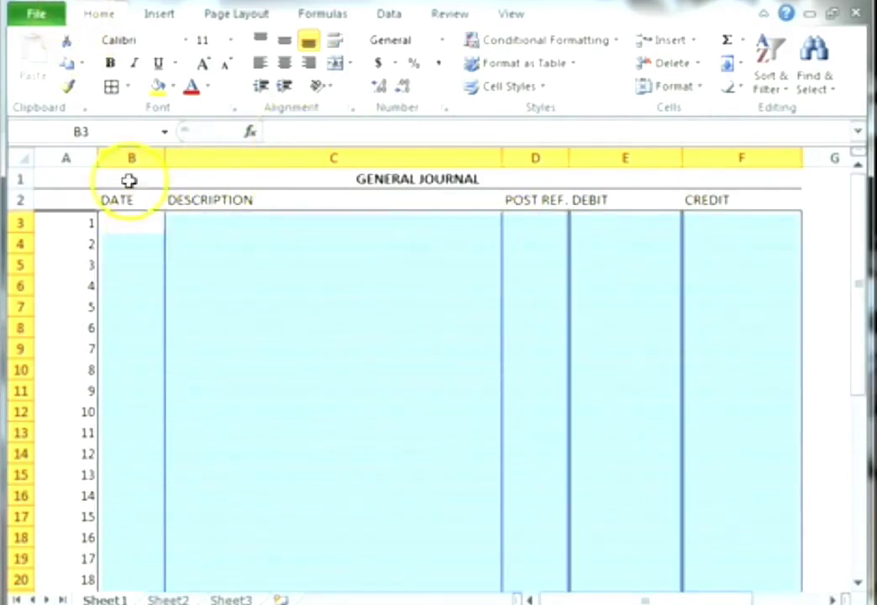
pyautogui.click(129, 88)
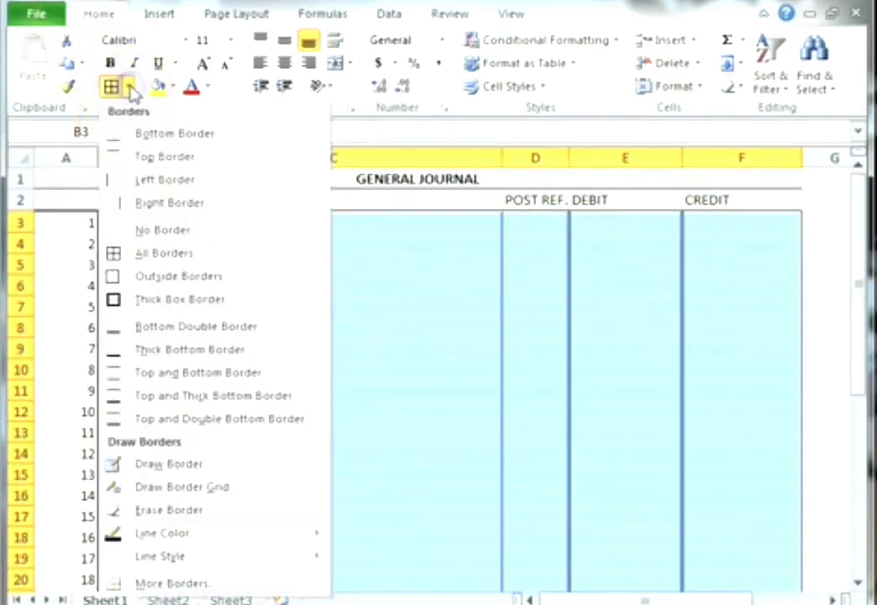
pyautogui.click(186, 136)
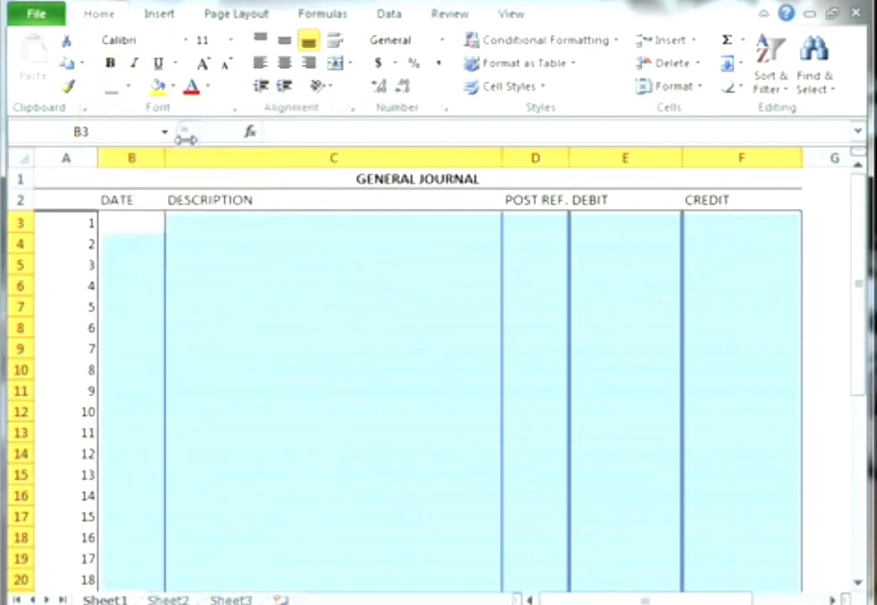
pyautogui.click(210, 285)
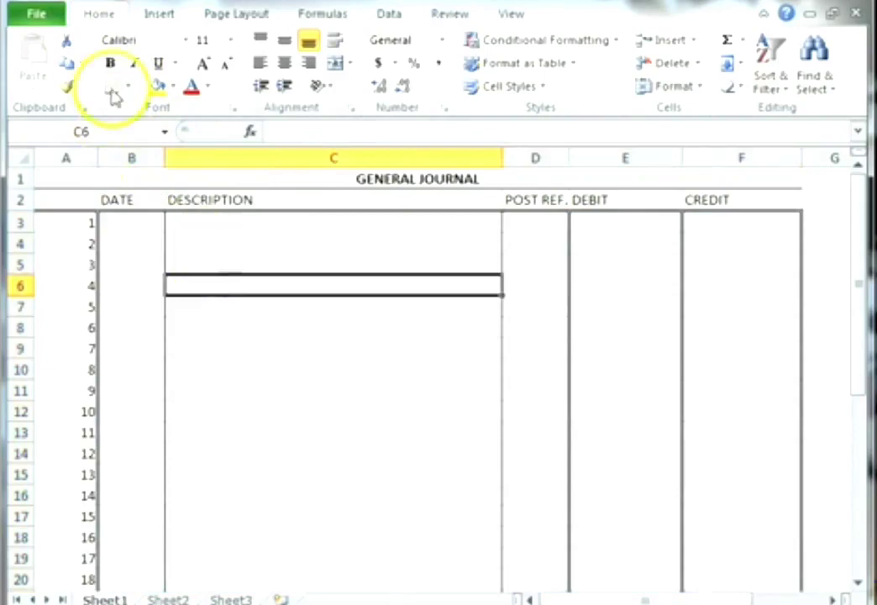
pyautogui.press('Down')
pyautogui.press('Down')
pyautogui.press('Down')
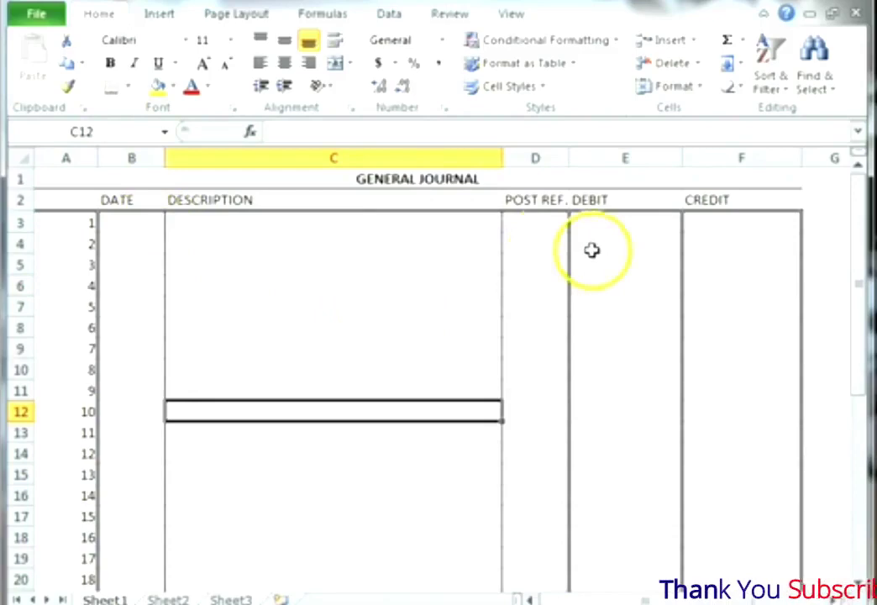
pyautogui.click(140, 220)
pyautogui.moveTo(140, 218); pyautogui.dragTo(692, 572)
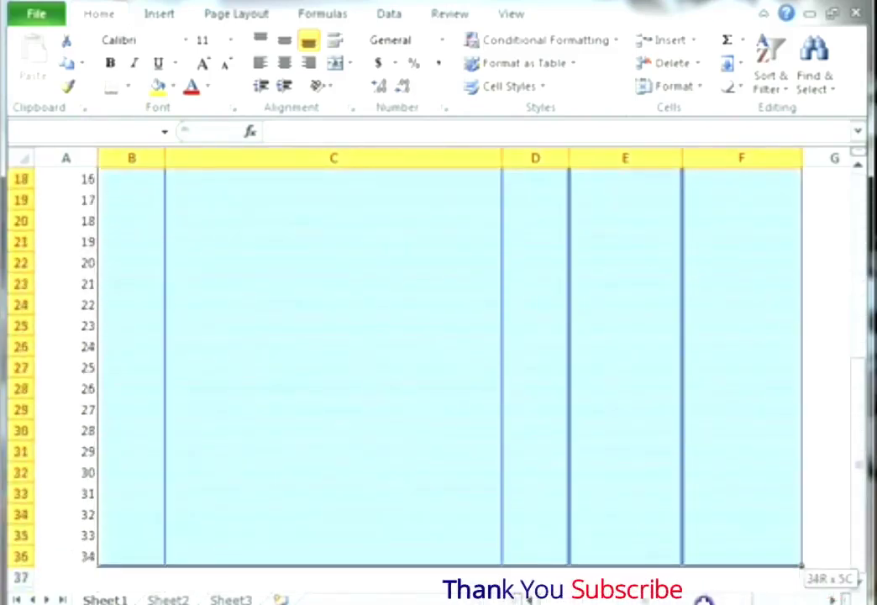
pyautogui.moveTo(691, 572); pyautogui.dragTo(708, 557)
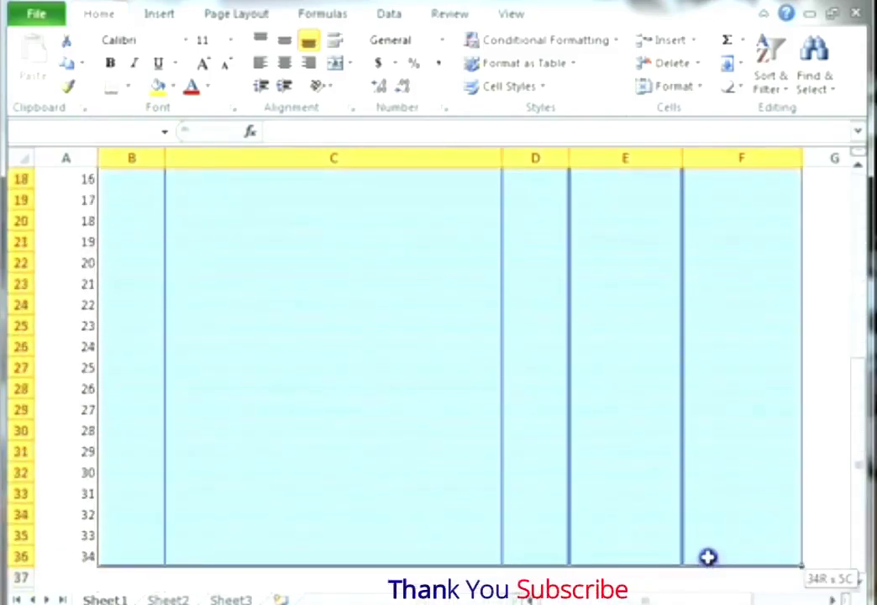
pyautogui.click(370, 441)
pyautogui.scroll(6, 369, 443)
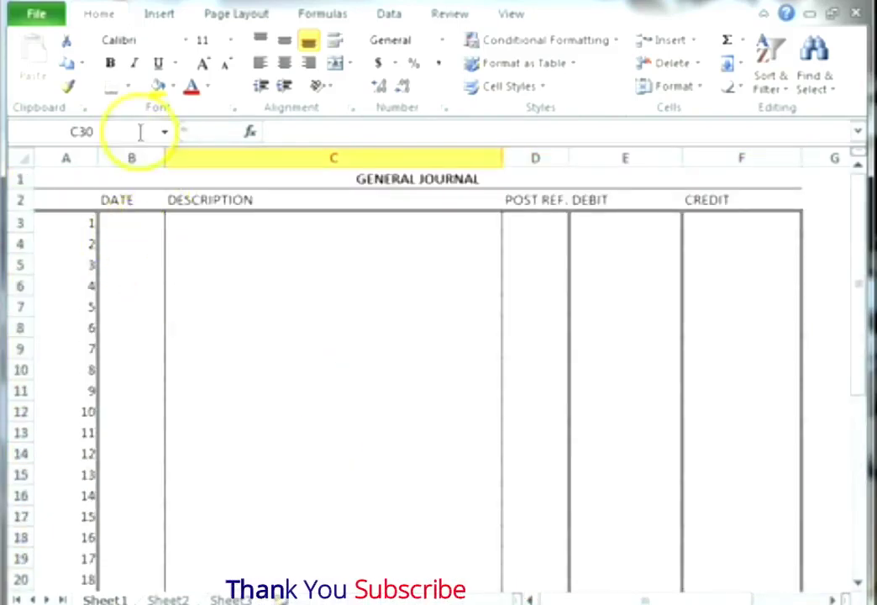
pyautogui.click(274, 264)
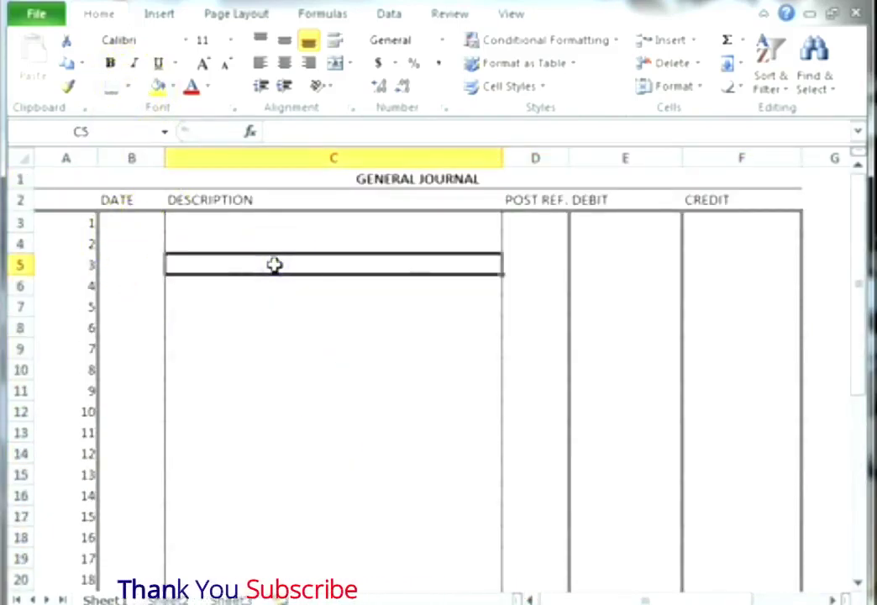